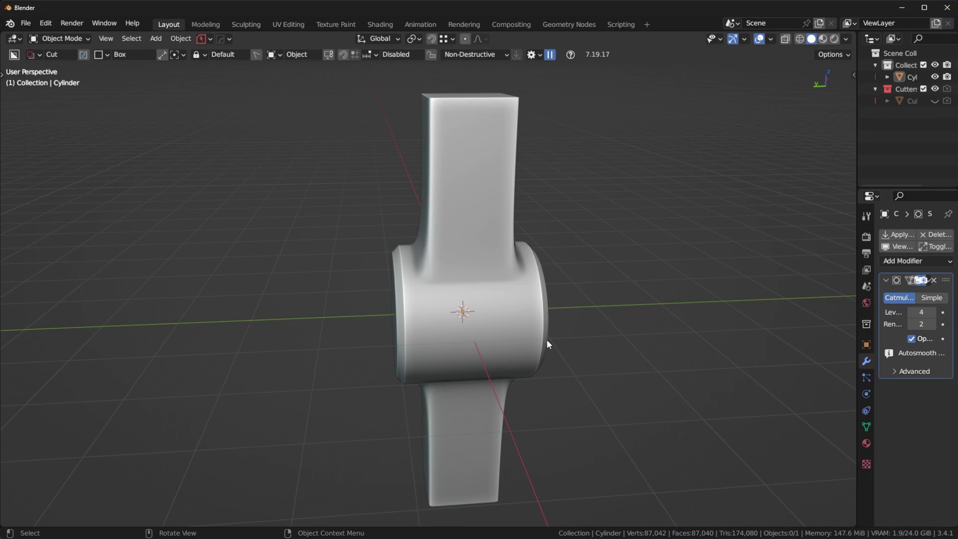
Delete the existing mesh object and add a cylinder at the scene's origin
middle_click_drag(546, 340, 482, 313)
left_click(482, 312)
key("Delete")
key("shift+a")
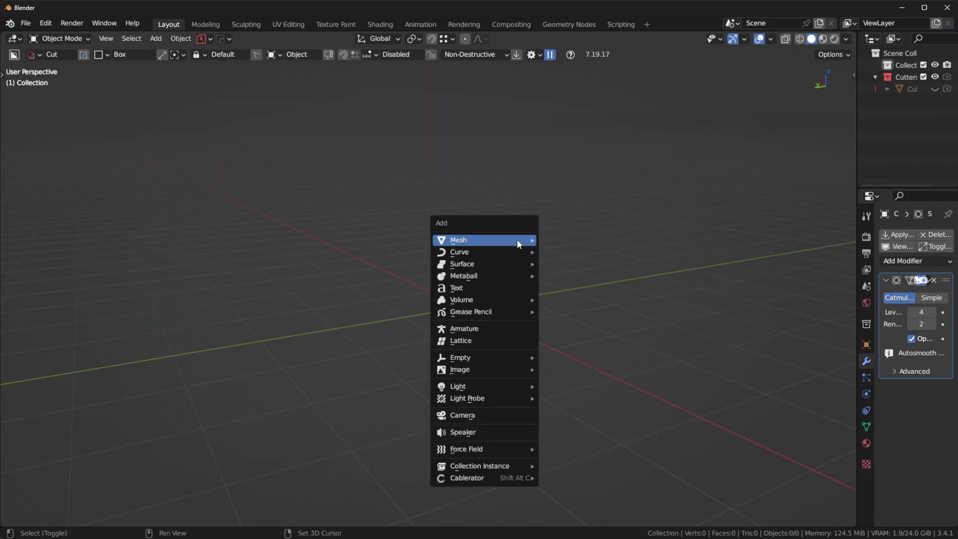
mouse_move(517, 244)
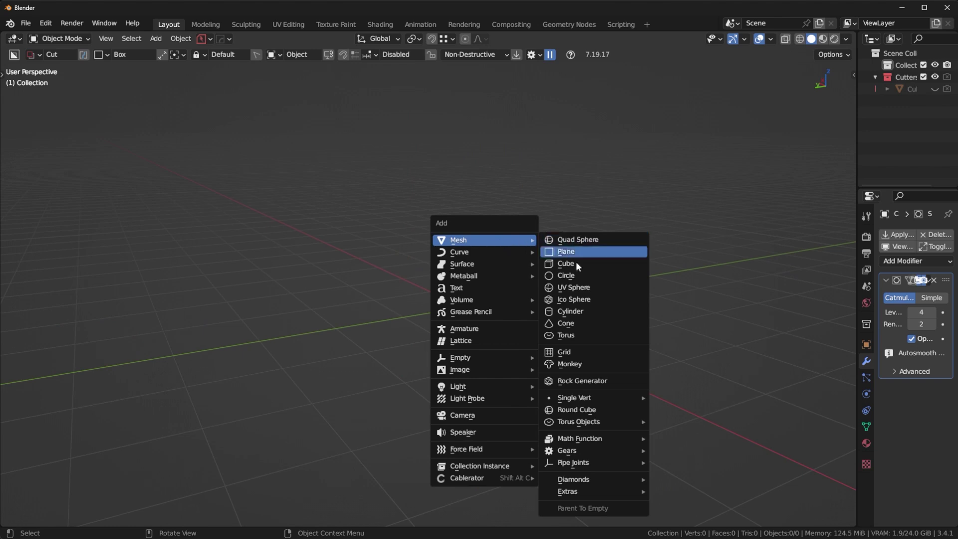
left_click(570, 310)
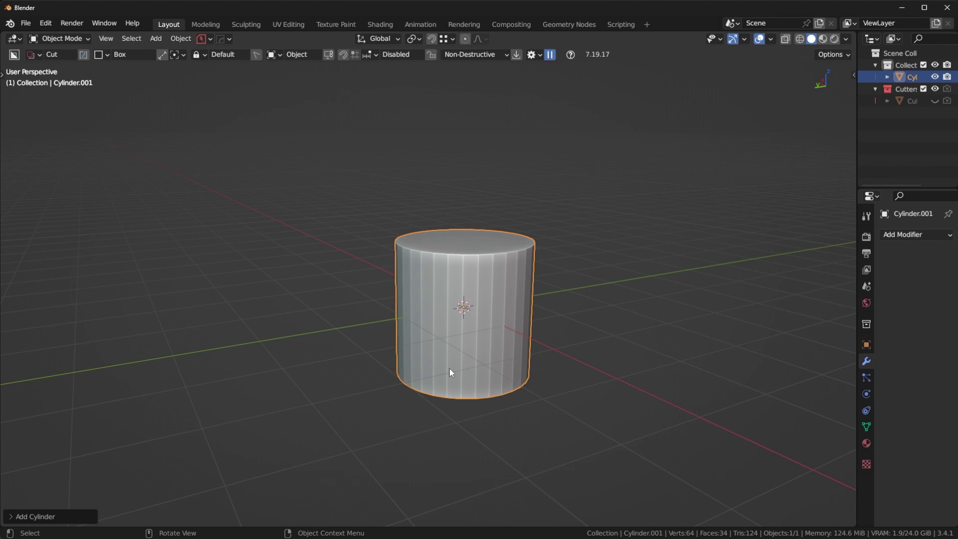
Rotate the cylinder 90 degrees about the X axis
key("r")
key("x")
key("9")
key("0")
key("Return")
Add a cube and scale it uniformly to less than half its size
middle_click_drag(451, 325, 505, 281)
scroll(548, 274, "up", 3)
key("shift+a")
mouse_move(591, 267)
left_click(650, 288)
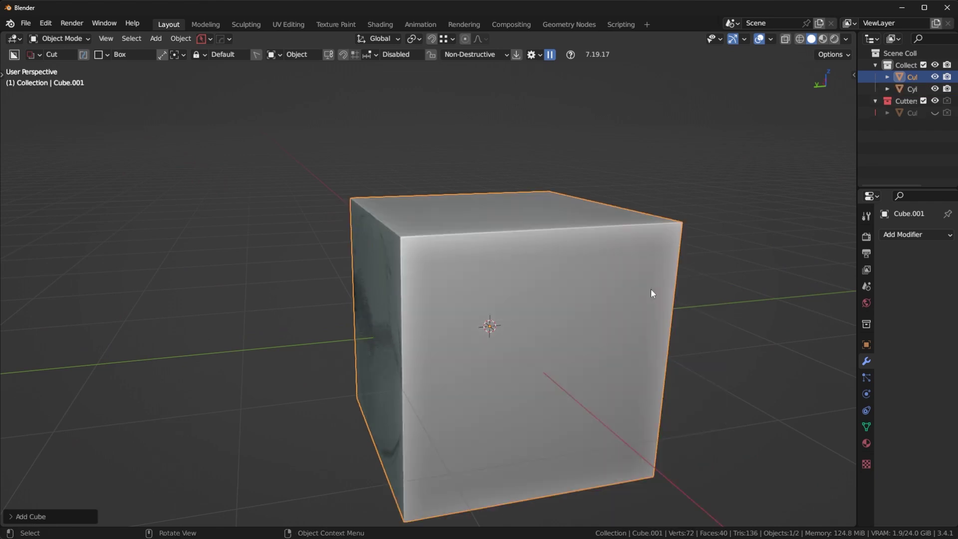
scroll(745, 373, "down", 2)
key("s")
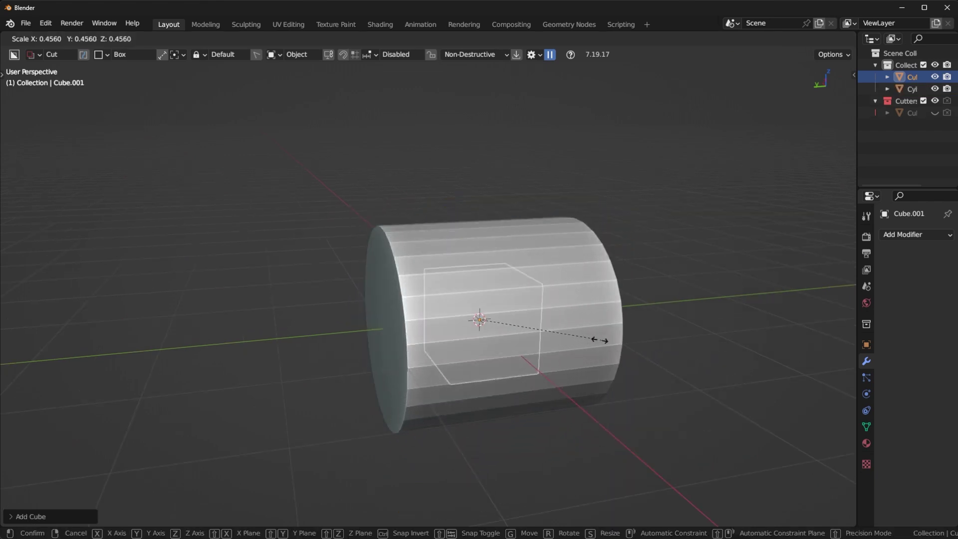
left_click(586, 336)
Move the cube along the X axis so it protrudes from the cylinder's curved side
key("g")
key("x")
left_click(611, 352)
Scale the cube until its upper corner lines up with one of the cylinder's facet edges
middle_click_drag(611, 352, 548, 310, "shift")
scroll(549, 310, "up", 2)
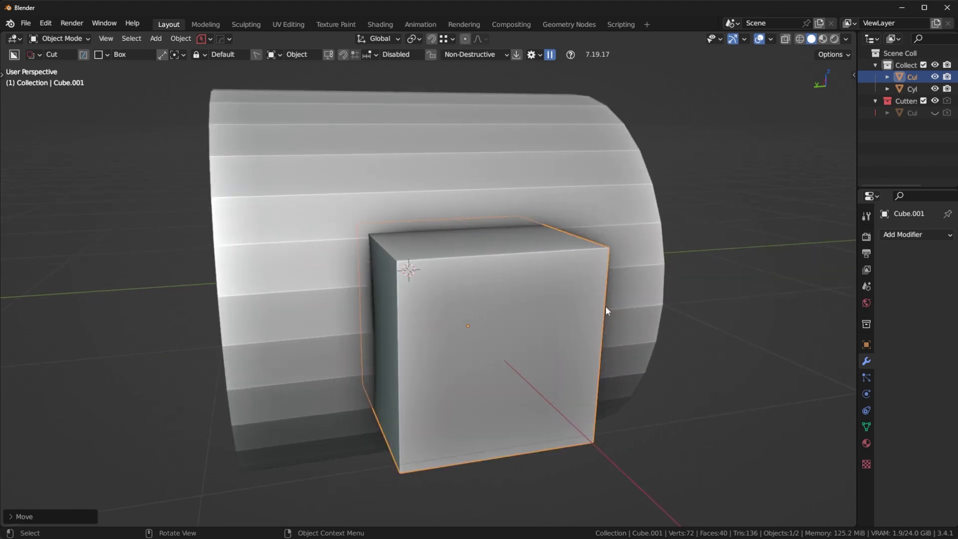
key("s")
left_click(540, 278)
scroll(541, 294, "up", 4)
scroll(539, 307, "up", 2)
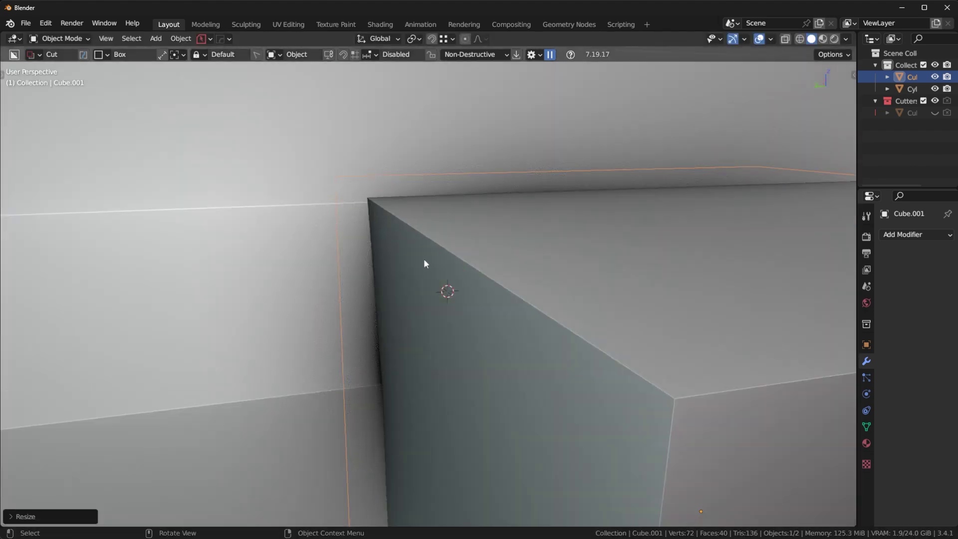
key("s")
left_click(373, 209)
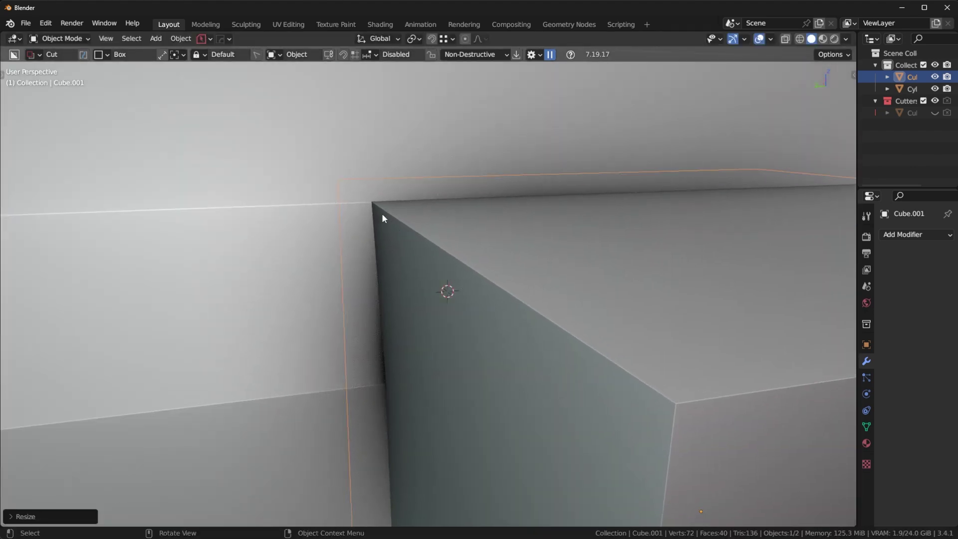
key("s")
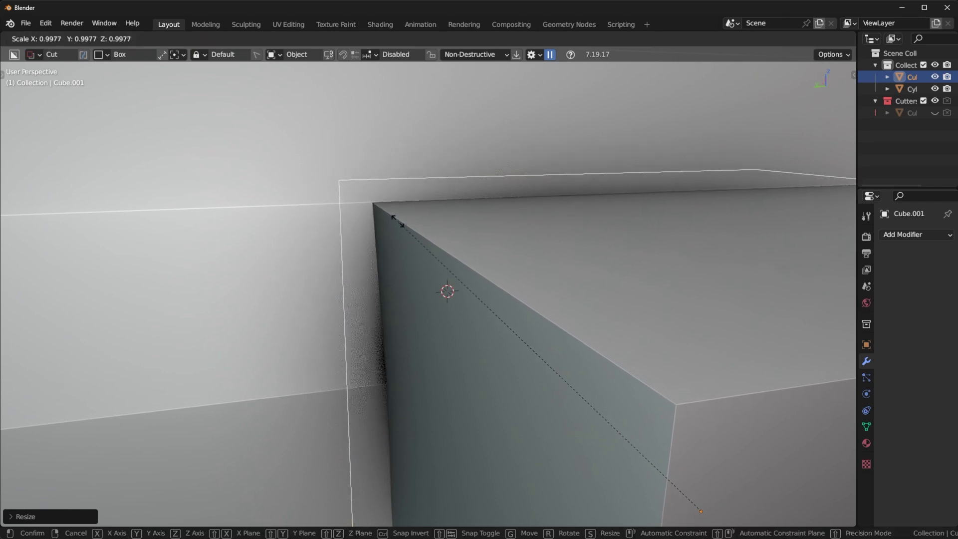
left_click(397, 221)
Extend the cube away from the cylinder by moving its outer face along the X axis
scroll(419, 264, "down", 8)
middle_click_drag(420, 265, 598, 361)
scroll(599, 361, "down", 3)
key("Tab")
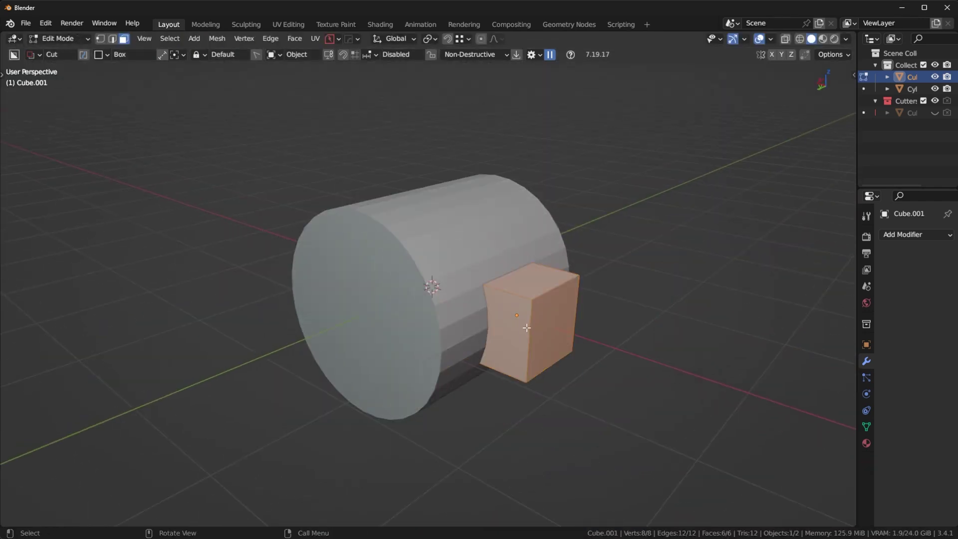
left_click(527, 328)
left_click(548, 325)
key("g")
key("x")
left_click(635, 353)
key("Tab")
Join the cube and the cylinder with a non-destructive union Boolean
middle_click_drag(557, 202, 449, 263)
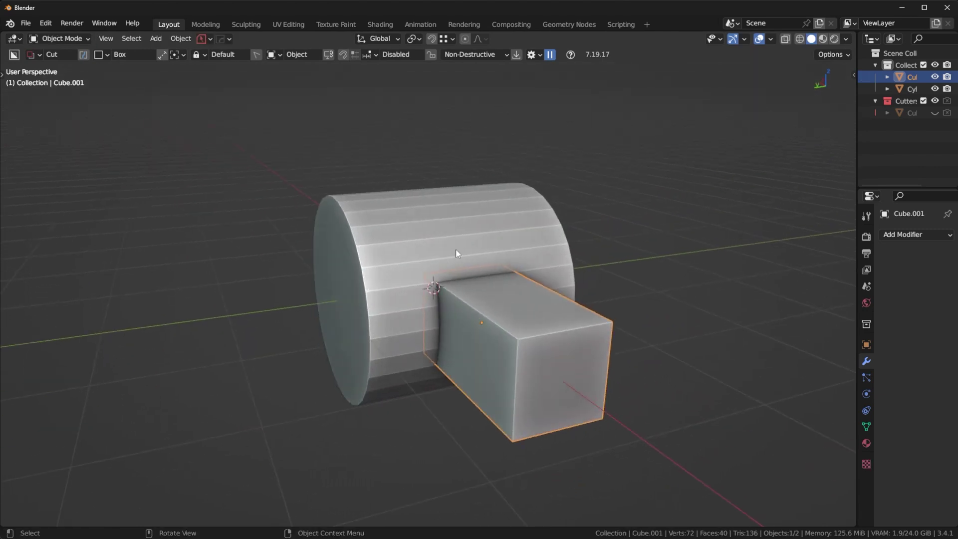
left_click(456, 248, "shift")
key("ctrl+KP_Add")
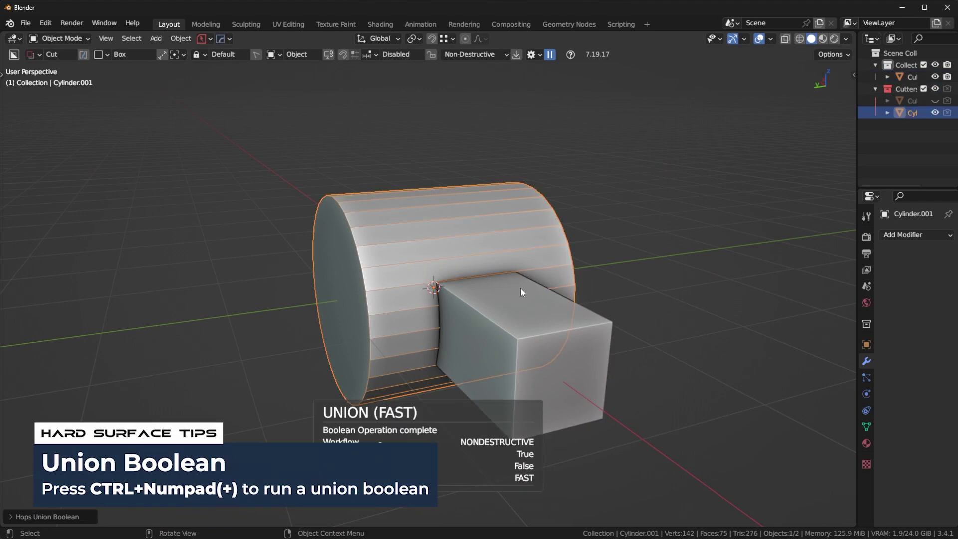
Select the combined cube object and apply its Boolean modifier
left_click(519, 286)
left_click_drag(856, 281, 798, 281)
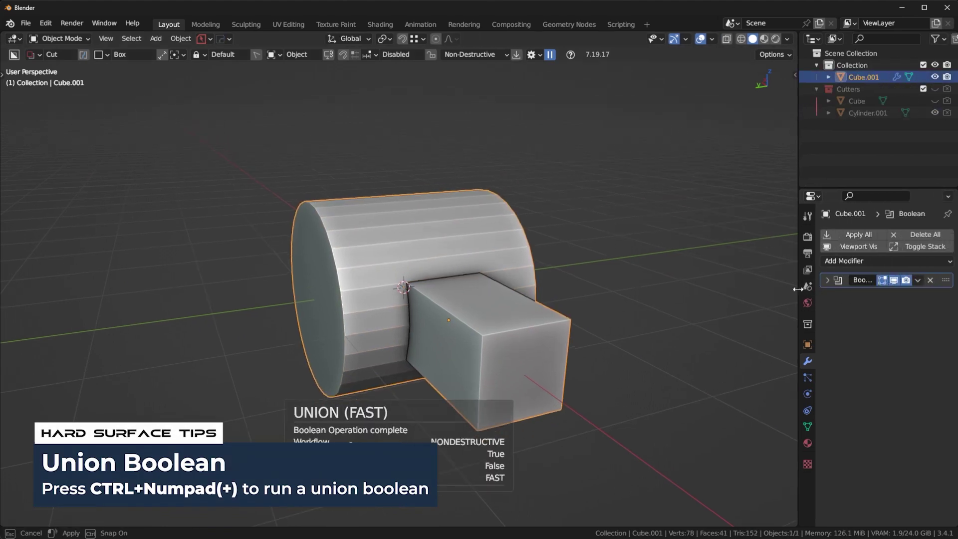
left_click(917, 280)
left_click(861, 293)
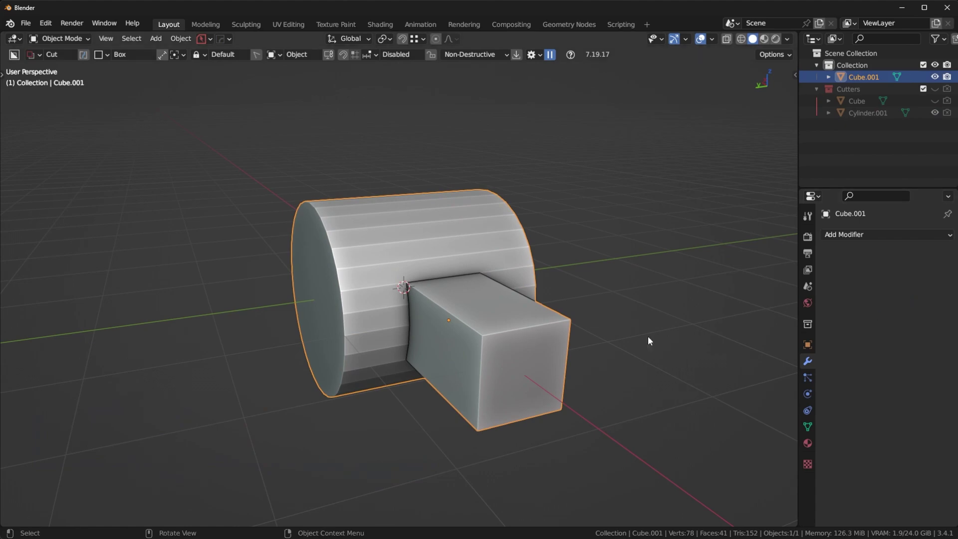
Try to move the cube's upper corner vertex where it meets the cylinder
key("Tab")
scroll(449, 264, "up", 8)
left_click(456, 255)
key("g")
key("Escape")
key("alt+z")
key("g")
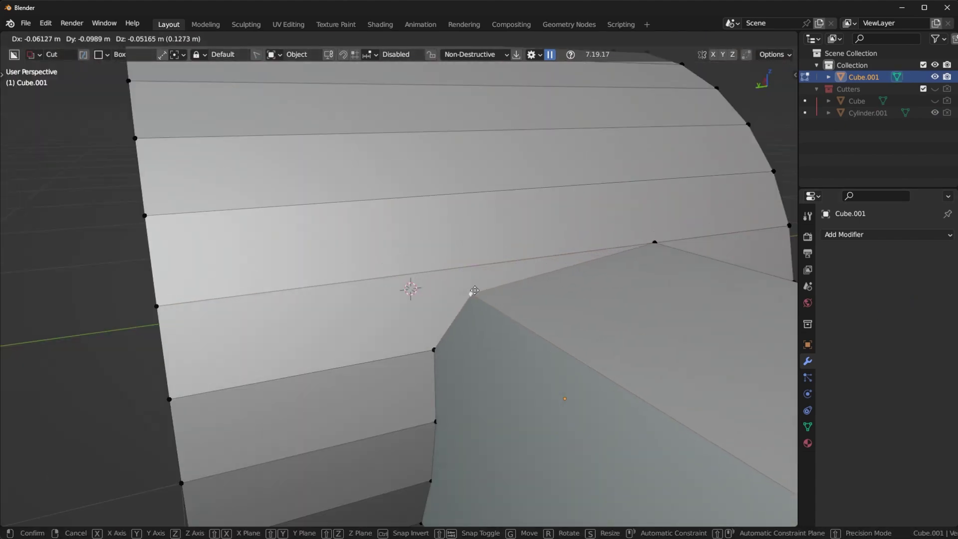
left_click(464, 283)
Add a loop cut around the cylinder and snap it along Y to the cube's upper corner vertex
scroll(424, 248, "down", 4)
key("ctrl+r")
left_click(424, 248)
left_click(407, 248)
left_click(463, 39)
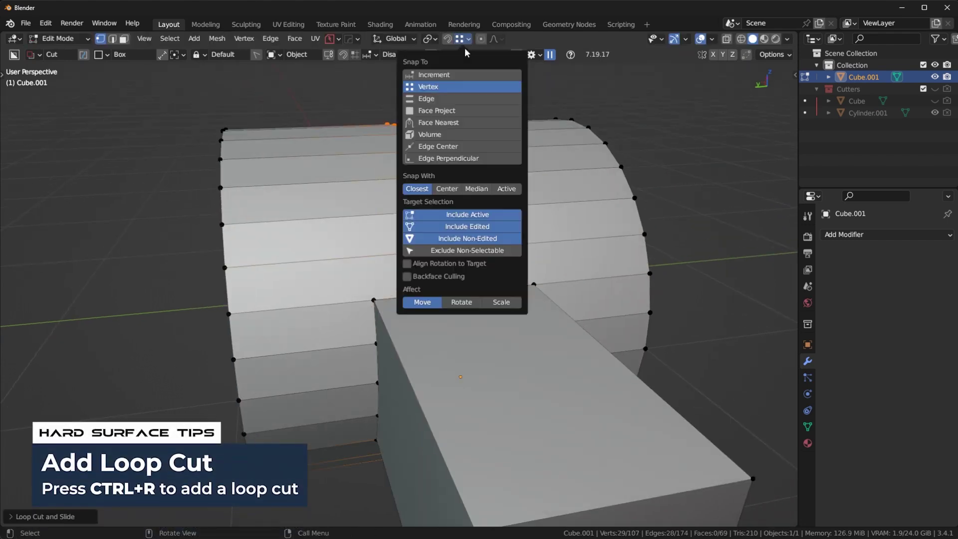
key("g")
key("y")
left_click(380, 298)
Merge the overlapping loop-cut and corner vertices where the cube meets the cylinder
scroll(394, 294, "up", 8)
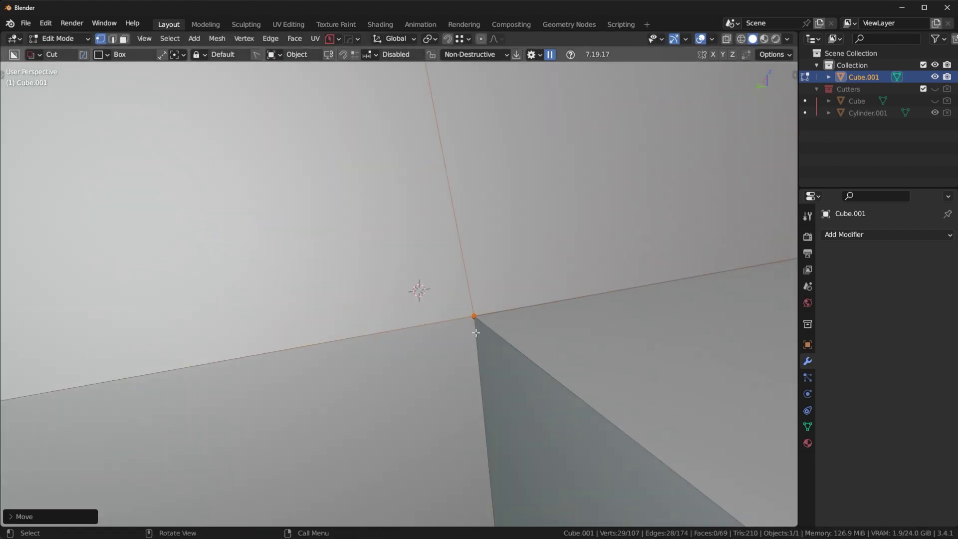
left_click(475, 317)
key("1")
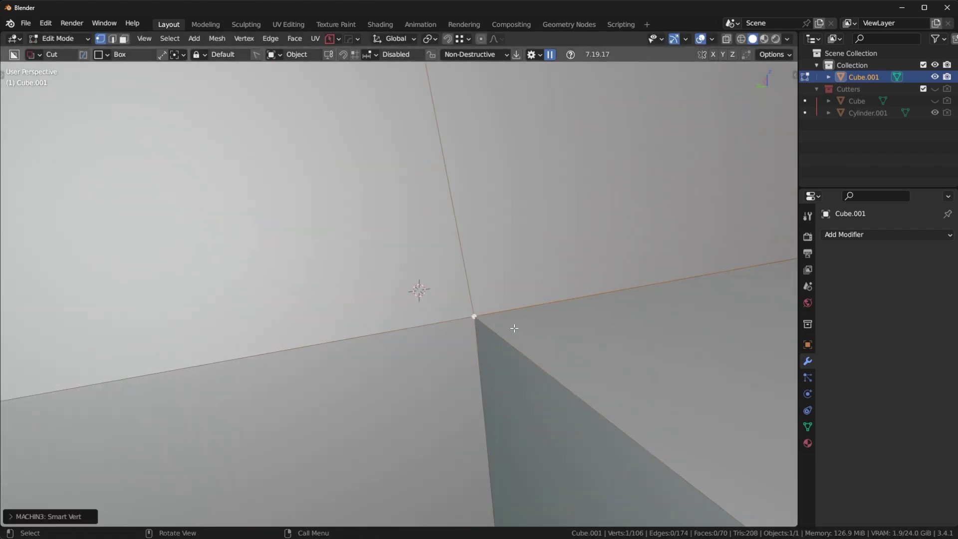
Symmetrize the mesh so that a matching loop cut also runs along the cube's opposite side
scroll(509, 325, "down", 8)
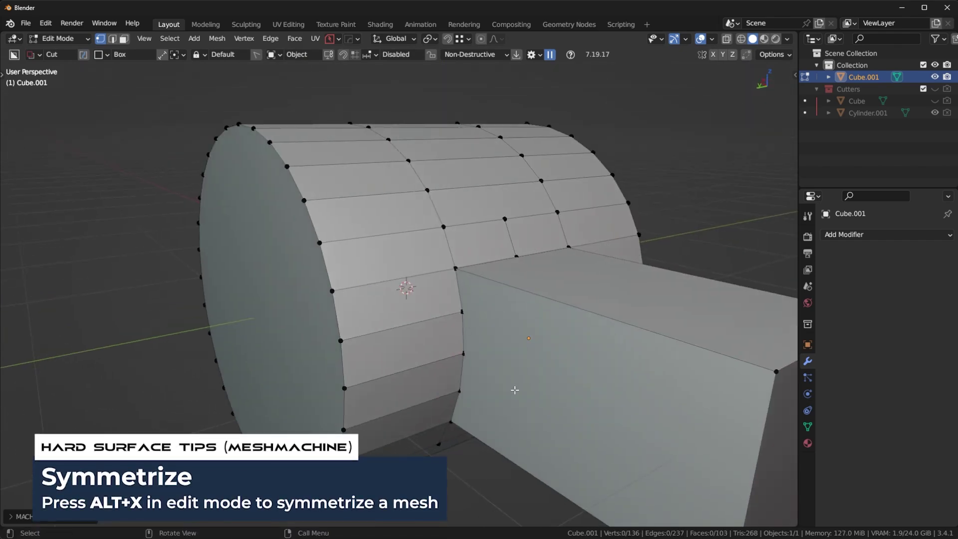
middle_click_drag(514, 389, 544, 277)
key("Tab")
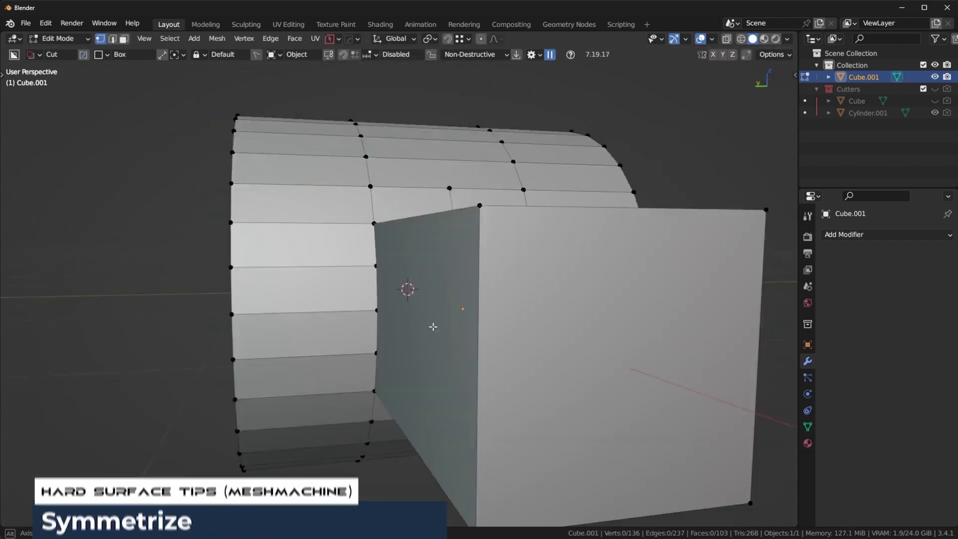
Dissolve the leftover short edges on the cylinder between the two loop cuts, next to the cube
middle_click_drag(434, 325, 463, 266)
key("2")
key("ctrl+x")
left_click(461, 250)
key("ctrl+x")
middle_click_drag(473, 229, 498, 262)
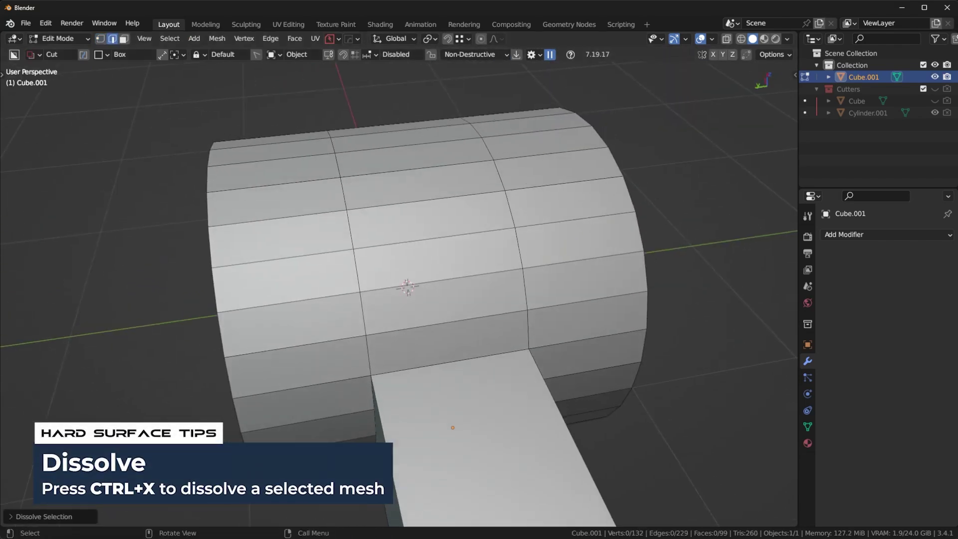
Add a Catmull-Clark Subdivision modifier with 3 viewport levels to the combined object
key("Tab")
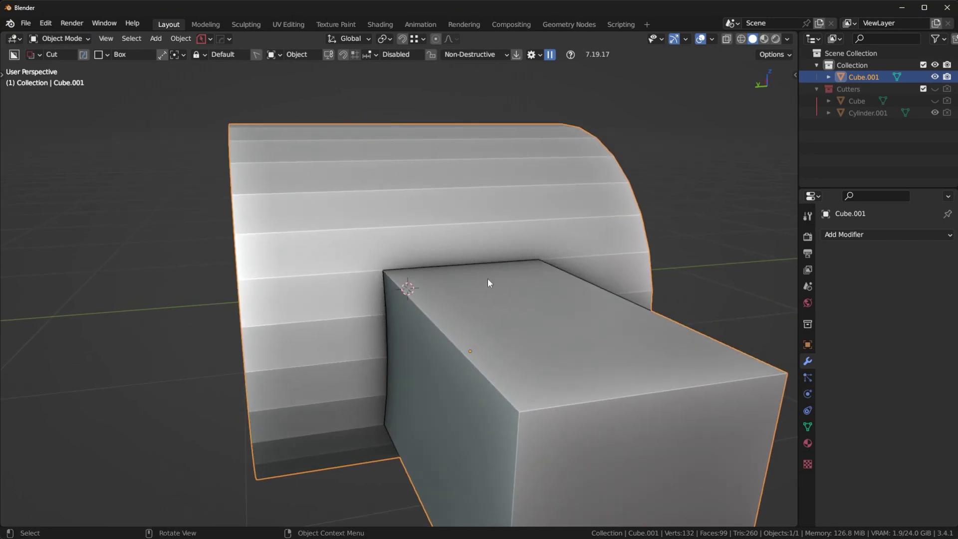
key("ctrl+3")
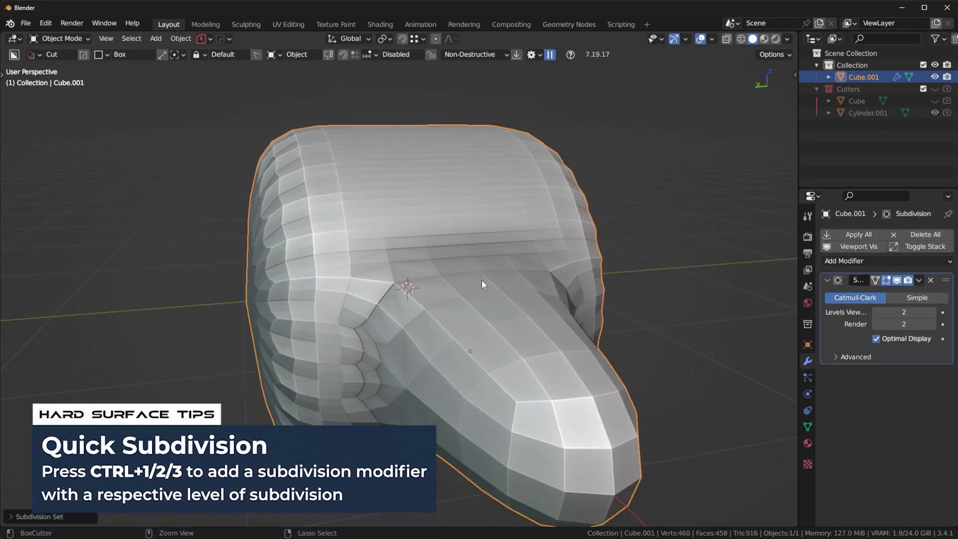
key("ctrl+Tab")
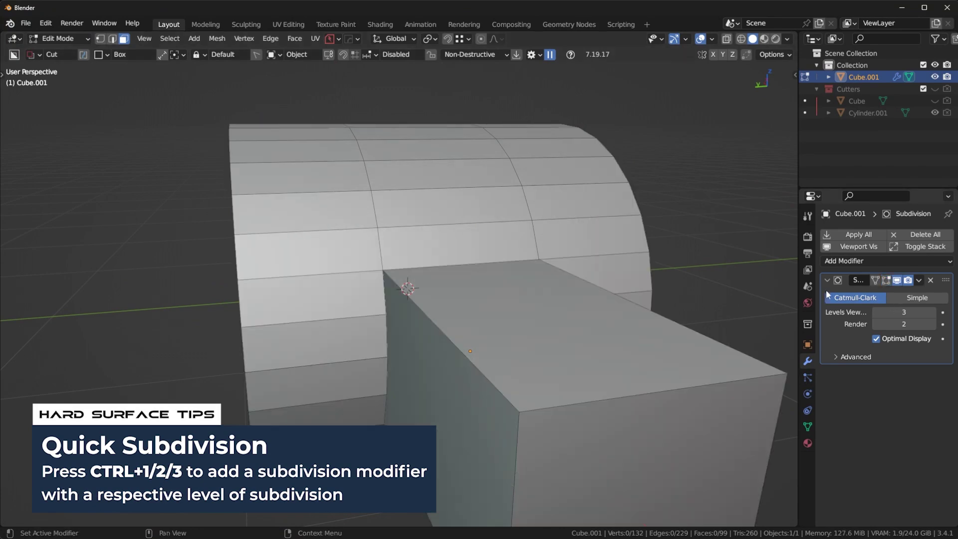
scroll(426, 306, "down", 5)
key("Tab")
middle_click_drag(646, 291, 400, 306)
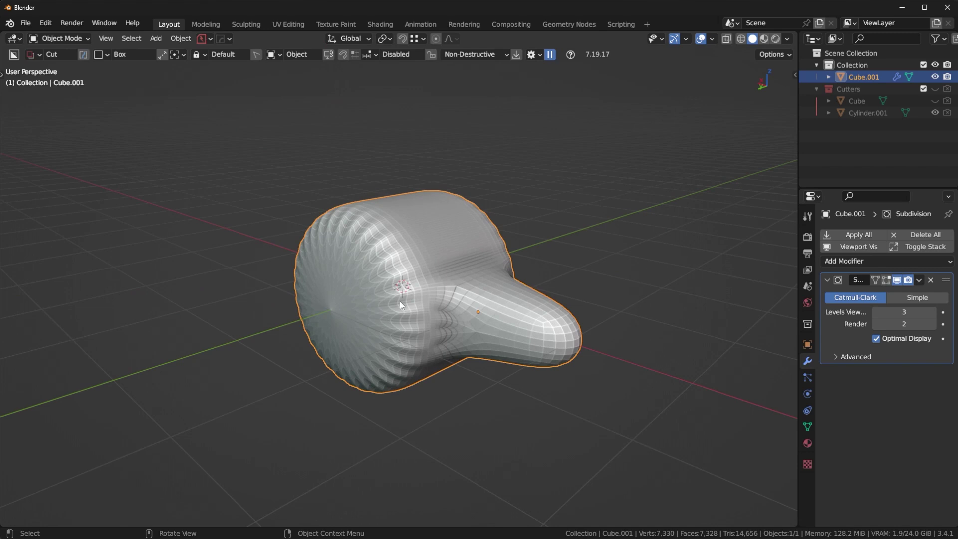
Turn on the Subdivision modifier's display in Edit Mode
scroll(688, 372, "up", 2)
key("Tab")
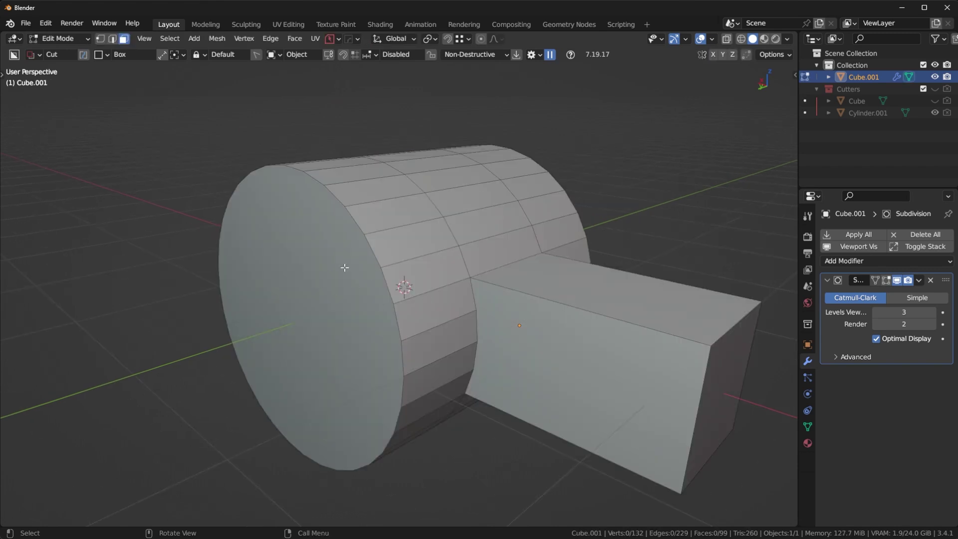
left_click(886, 280)
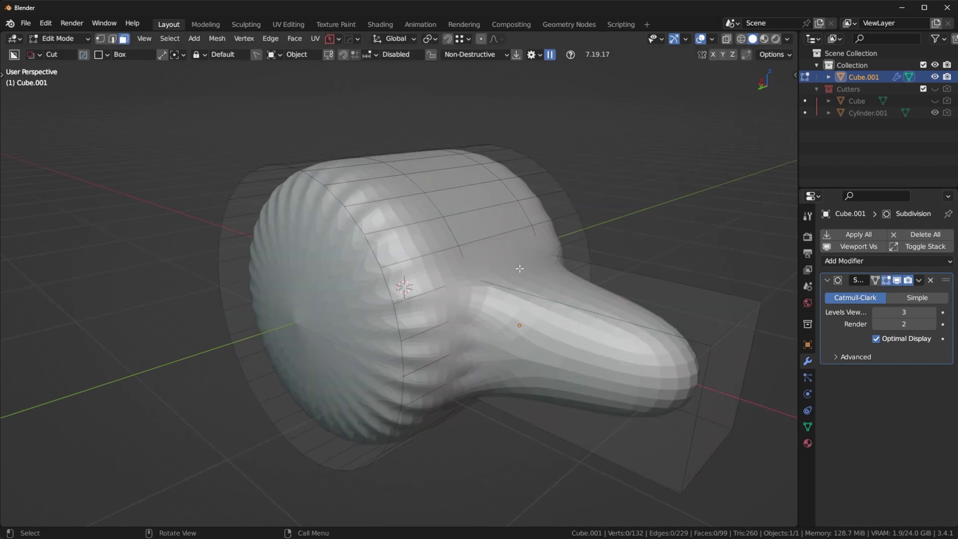
Crease the edges of the cylinder's near end cap so its rim turns sharp
left_click(345, 295)
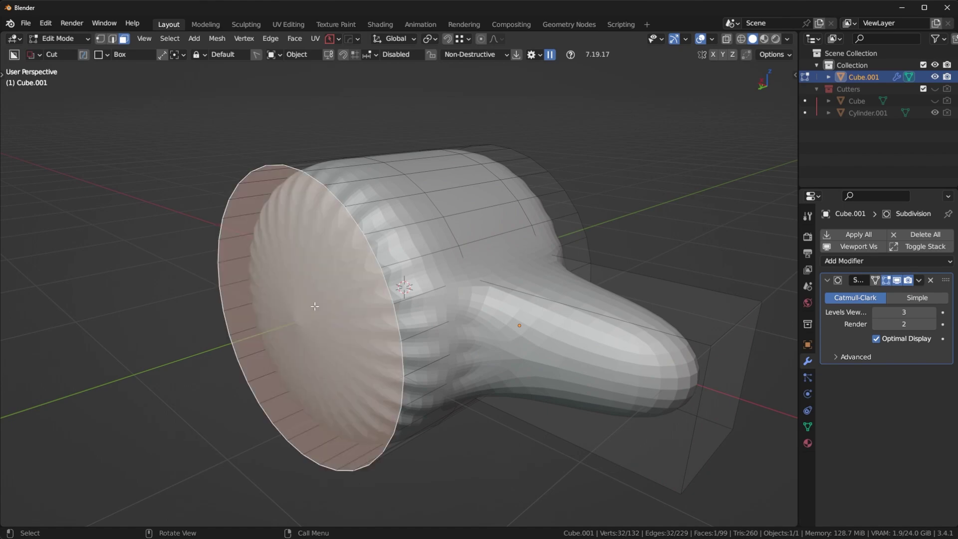
middle_click_drag(470, 331, 461, 329)
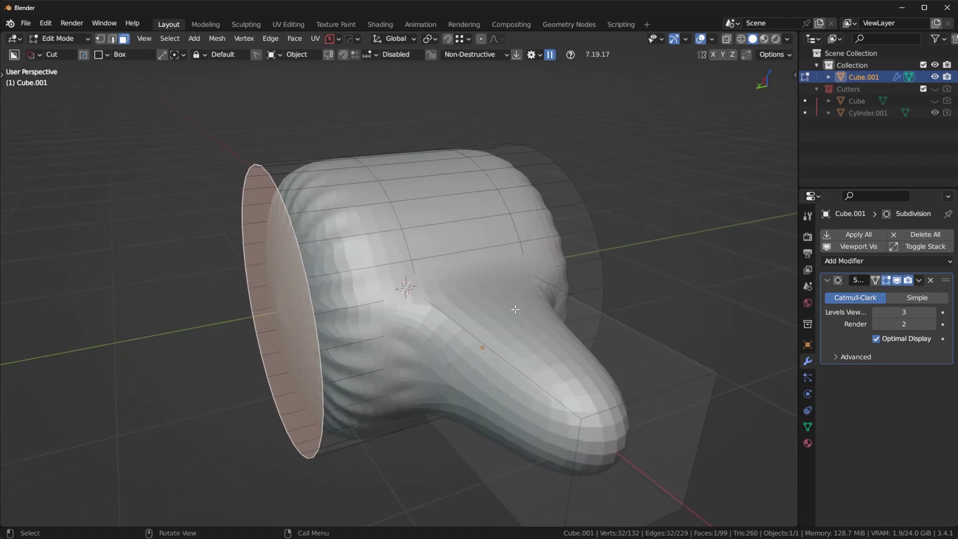
middle_click_drag(515, 309, 481, 313)
middle_click_drag(418, 315, 473, 304)
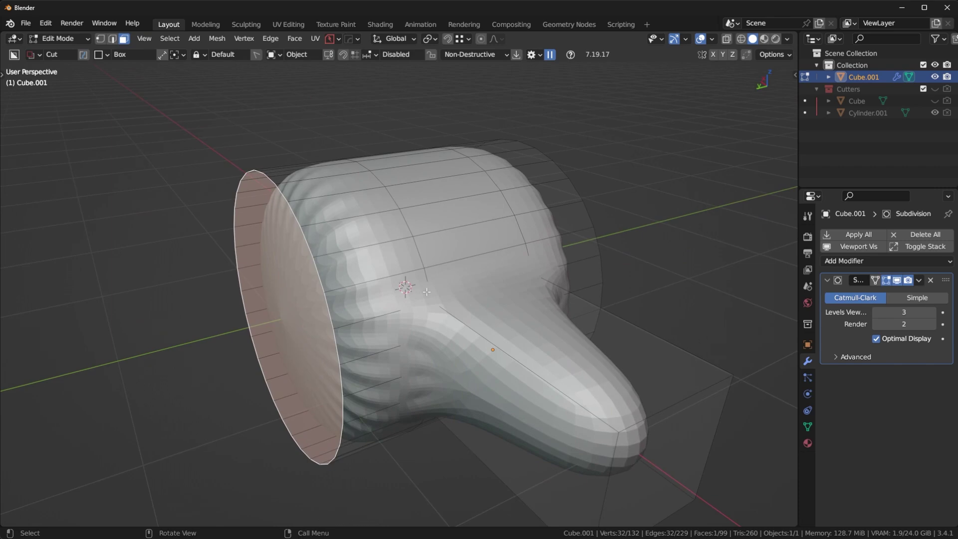
key("shift+e")
left_click(643, 339)
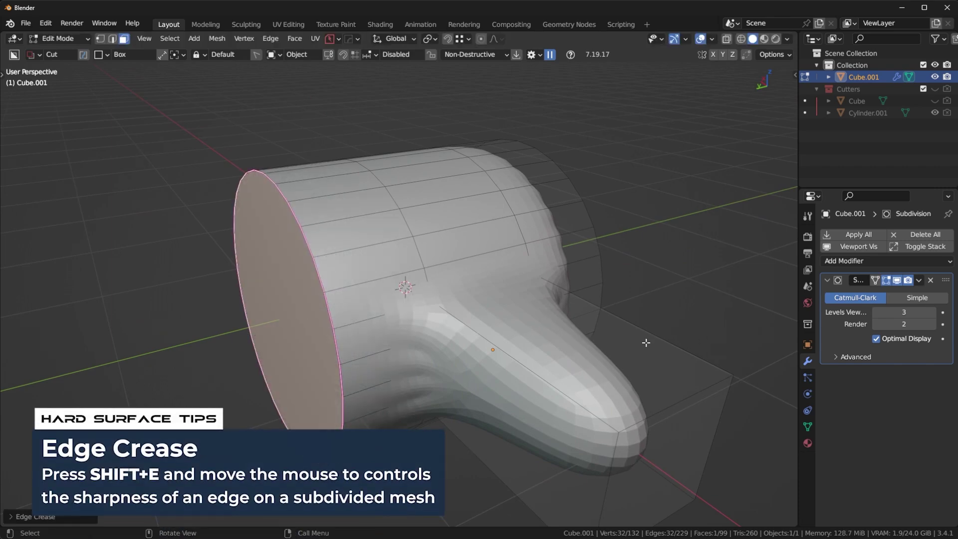
Crease the rim of the cylinder's opposite end cap and return to Object Mode
middle_click_drag(648, 338, 641, 390)
key("Tab")
middle_click_drag(458, 319, 454, 311)
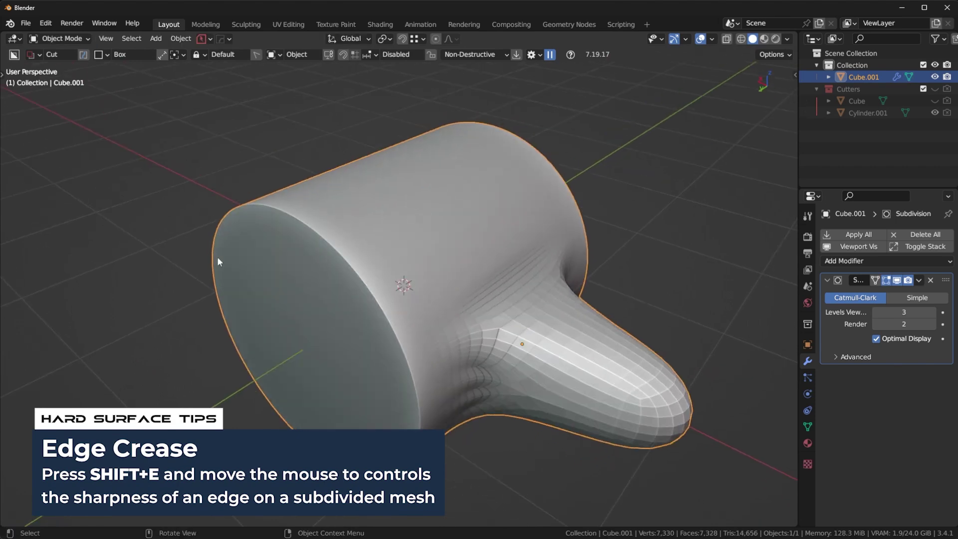
Examine the creased cylinder and the smoothed cube arm from several angles in Object Mode and Edit Mode
middle_click_drag(255, 219, 311, 326)
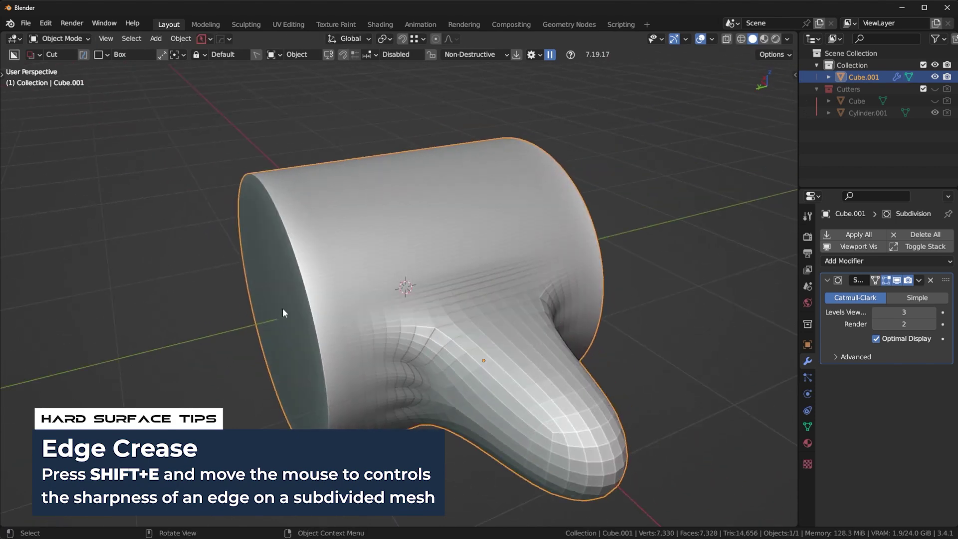
middle_click_drag(502, 320, 445, 321)
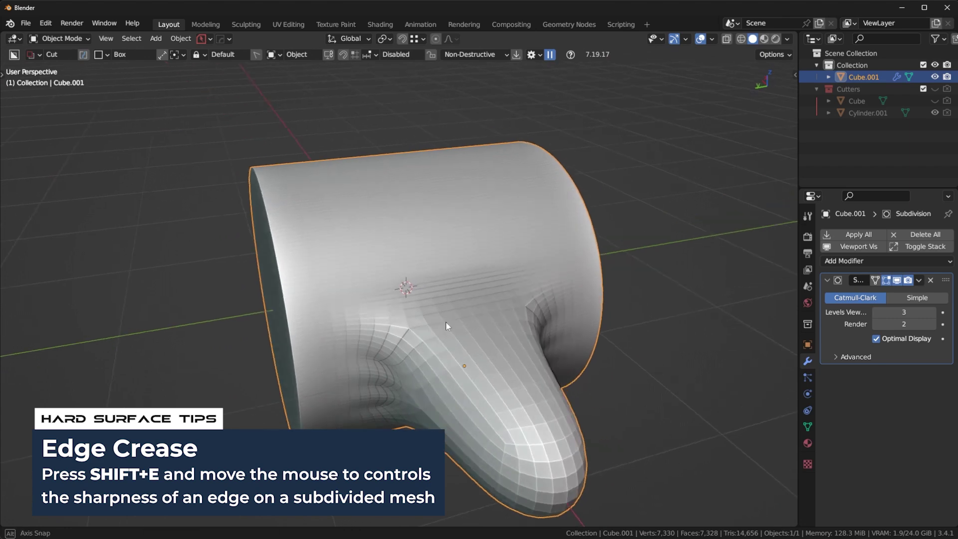
key("Tab")
left_click(649, 400)
middle_click_drag(529, 399, 590, 339)
key("Tab")
left_click(551, 282)
middle_click_drag(552, 282, 536, 281)
key("Tab")
left_click(673, 289)
middle_click_drag(536, 324, 551, 358)
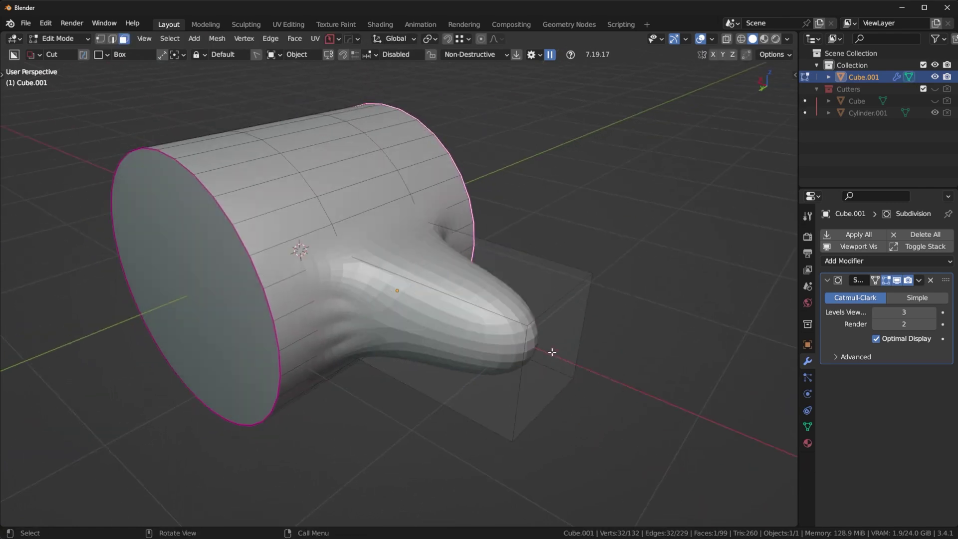
Crease the edges of the rectangular arm's end face to 1.000
left_click(540, 351)
key("shift+e")
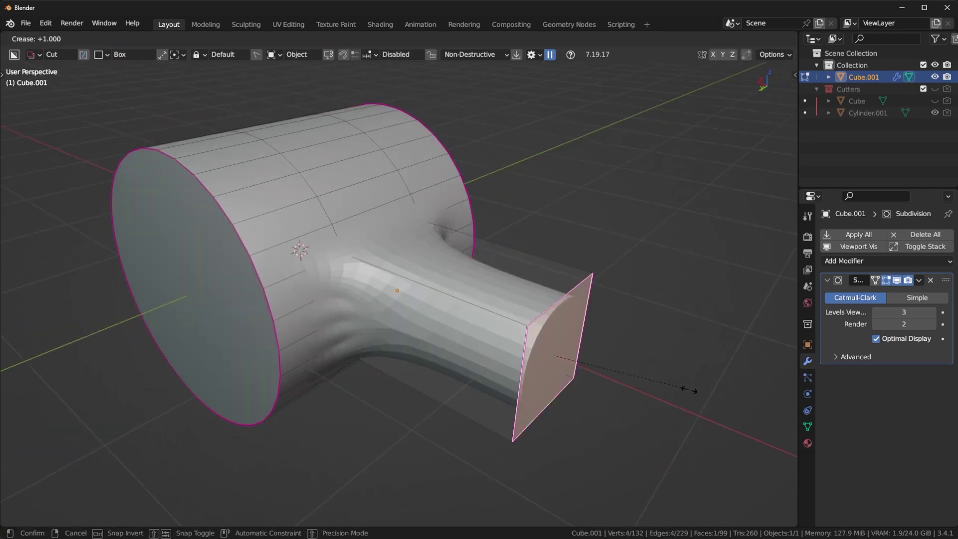
left_click(632, 365)
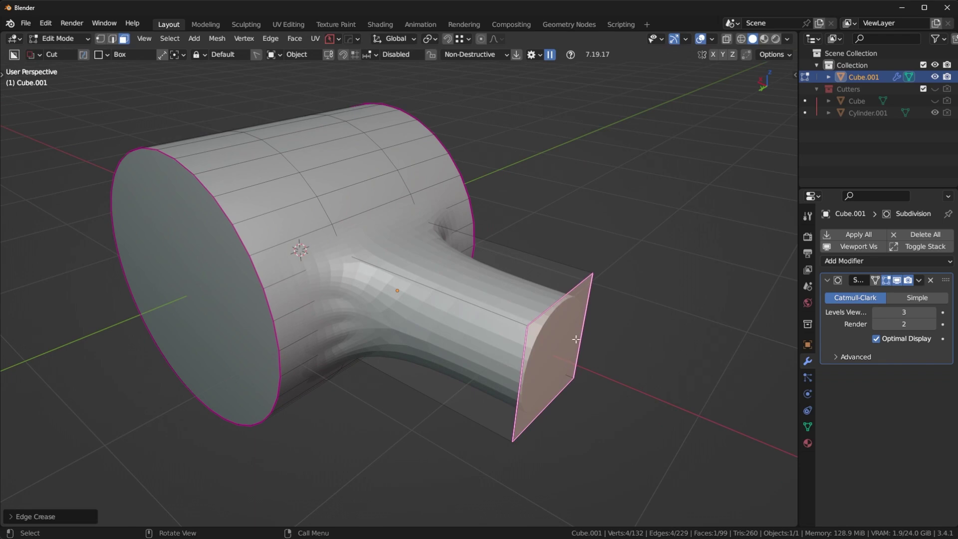
middle_click_drag(585, 321, 379, 247)
key("ctrl+r")
left_click(377, 244)
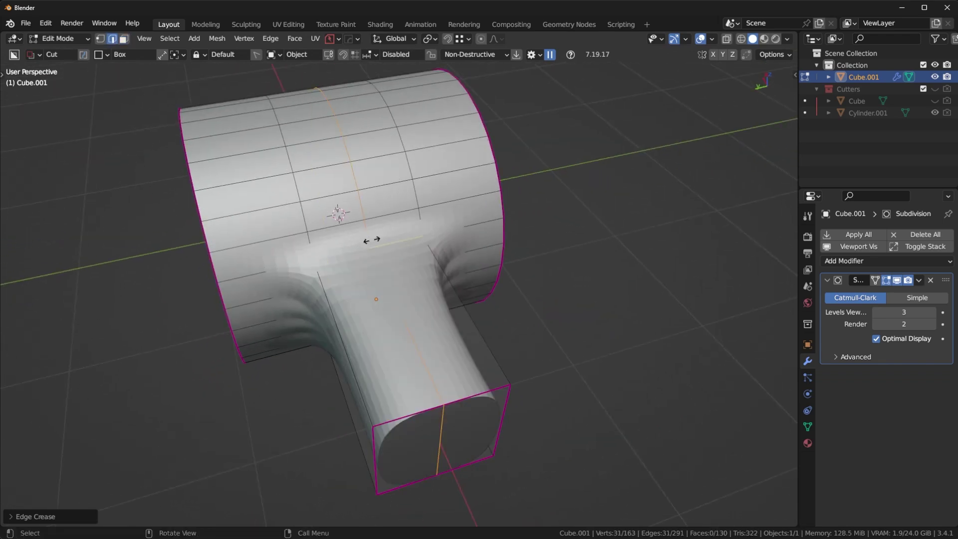
left_click(328, 254)
key("ctrl+r")
left_click(353, 243)
right_click(377, 235)
key("ctrl+z")
key("ctrl+z")
Add a centred lengthwise loop cut through the arm and cylinder, bevel it into two loops near the arm's sides, and return to Object Mode
key("ctrl+r")
left_click(378, 237)
right_click(468, 267)
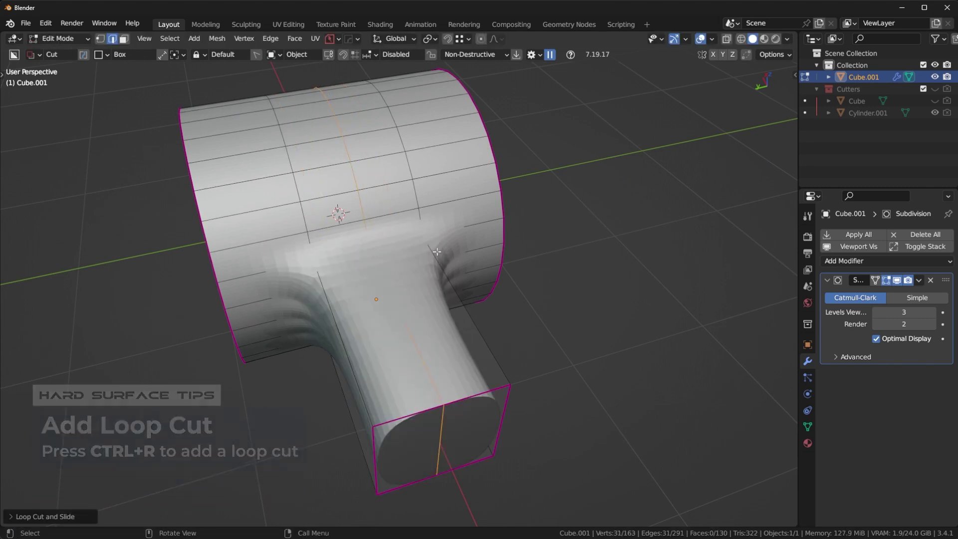
key("ctrl+b")
left_click(500, 314)
middle_click_drag(500, 314, 462, 340)
key("Tab")
scroll(486, 355, "up", 5)
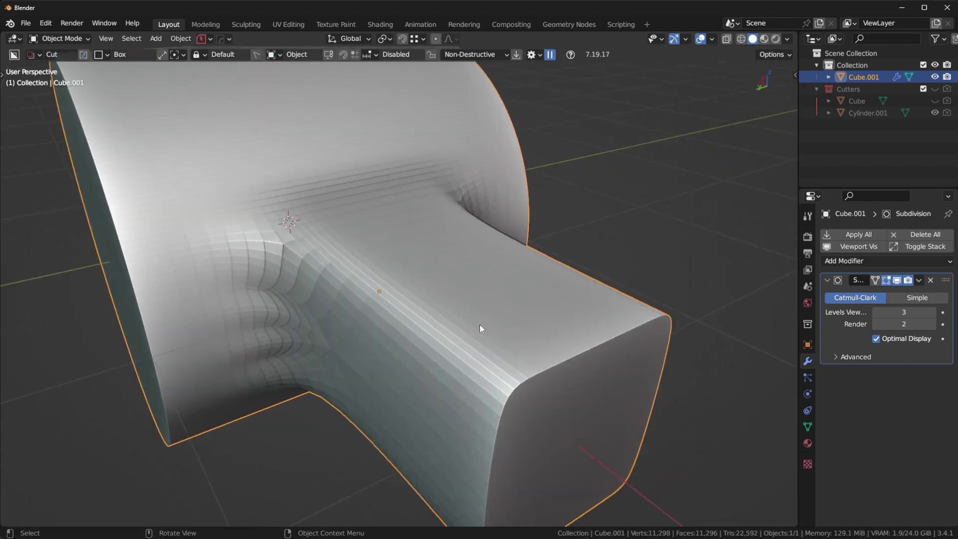
Shade the whole object smooth with Auto Smooth enabled
right_click(518, 315)
left_click(518, 310)
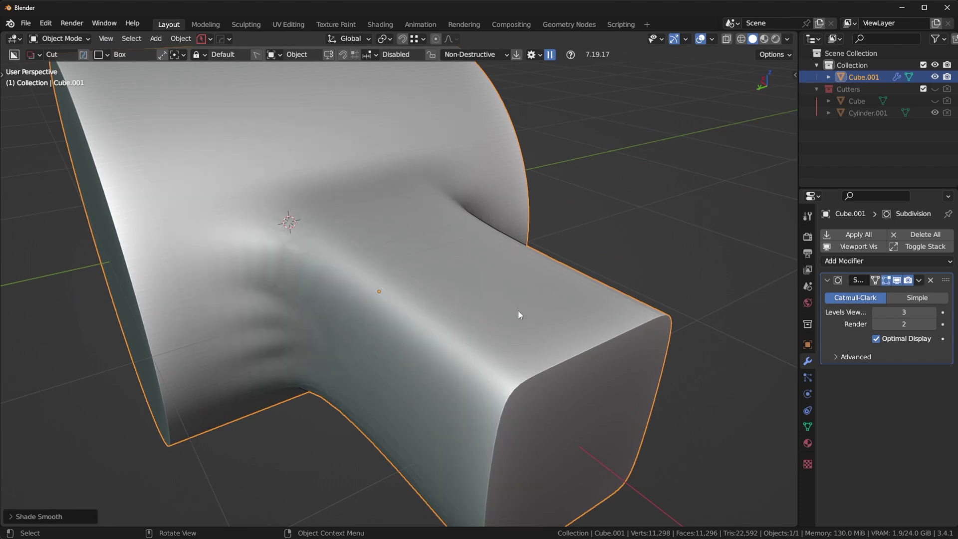
scroll(518, 310, "down", 5)
right_click(518, 310)
left_click(509, 300)
middle_click_drag(553, 301, 454, 301)
right_click(410, 291)
left_click(409, 300)
scroll(453, 300, "up", 4)
Check the arm's junction in Edit and Object Mode, and turn off the Subdivision modifier's viewport display
key("Tab")
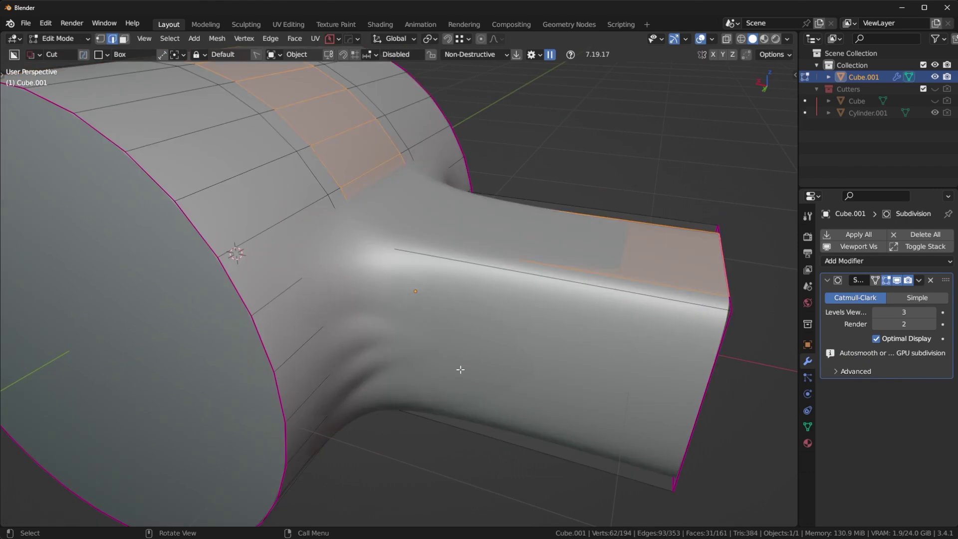
middle_click_drag(451, 355, 433, 346)
key("Tab")
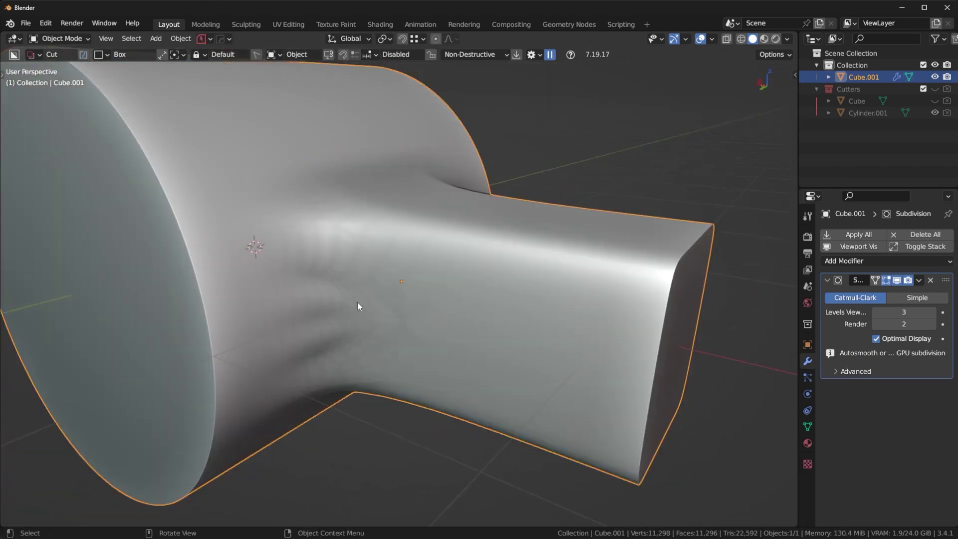
left_click(897, 280)
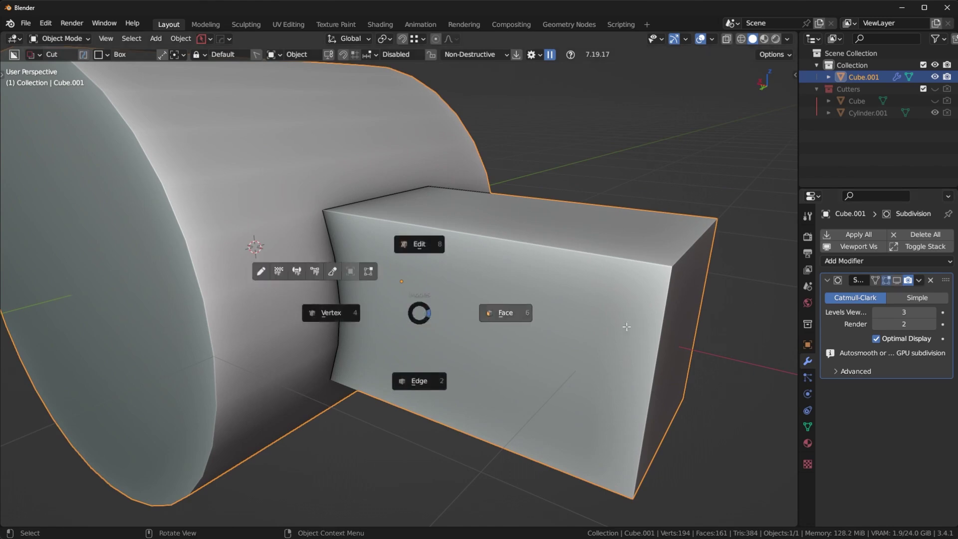
Add three evenly spaced horizontal loop cuts across the arm's end face
key("Tab")
left_click(431, 316)
middle_click_drag(517, 280, 567, 312)
key("ctrl+r")
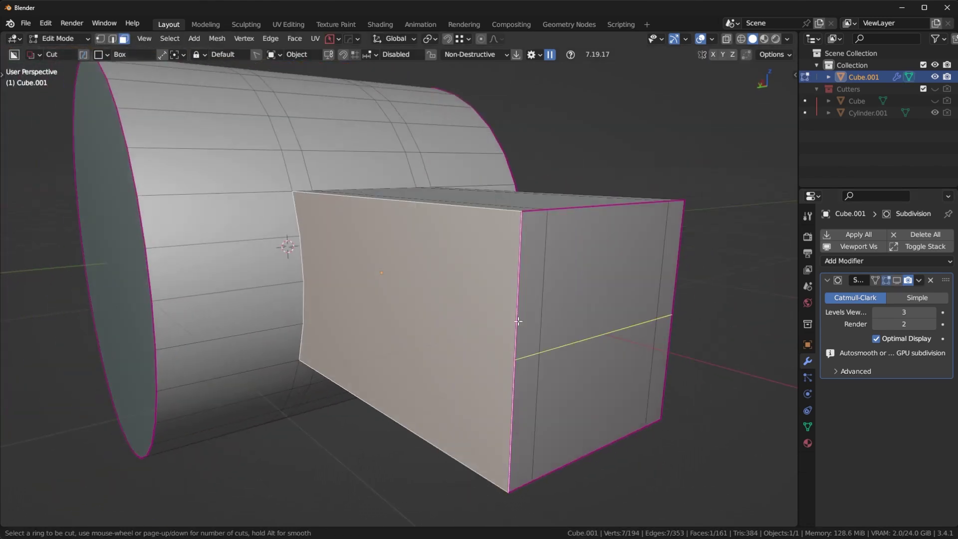
scroll(531, 316, "up", 2)
left_click(531, 315)
right_click(530, 315)
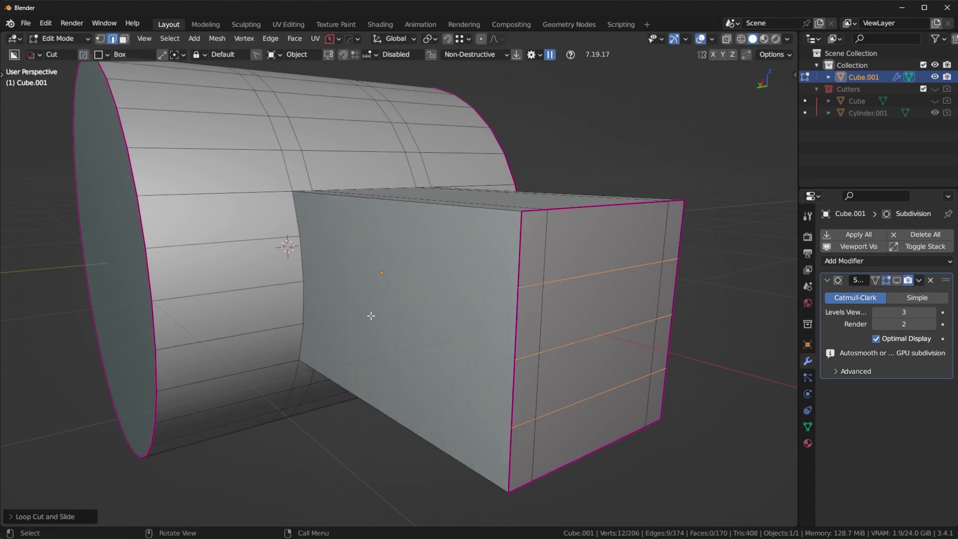
Connect the new end-face vertices to the cylinder junction along the arm's side, and symmetrize the mesh to the other side
middle_click_drag(358, 317, 424, 303)
key("Tab")
left_click(283, 297)
left_click(337, 315)
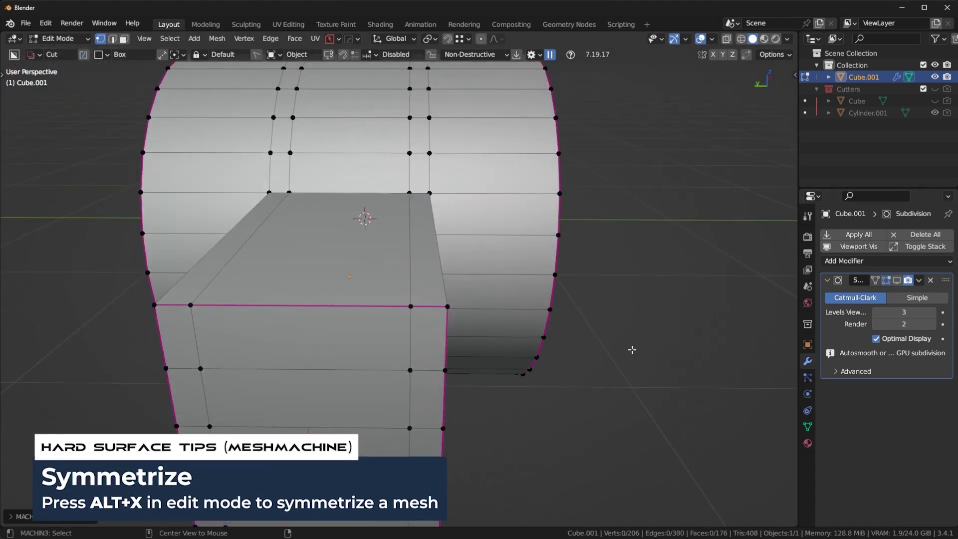
Return to Object Mode, turn the Subdivision modifier's viewport display back on, and check the arm's junction
key("Tab")
middle_click_drag(509, 228, 545, 310)
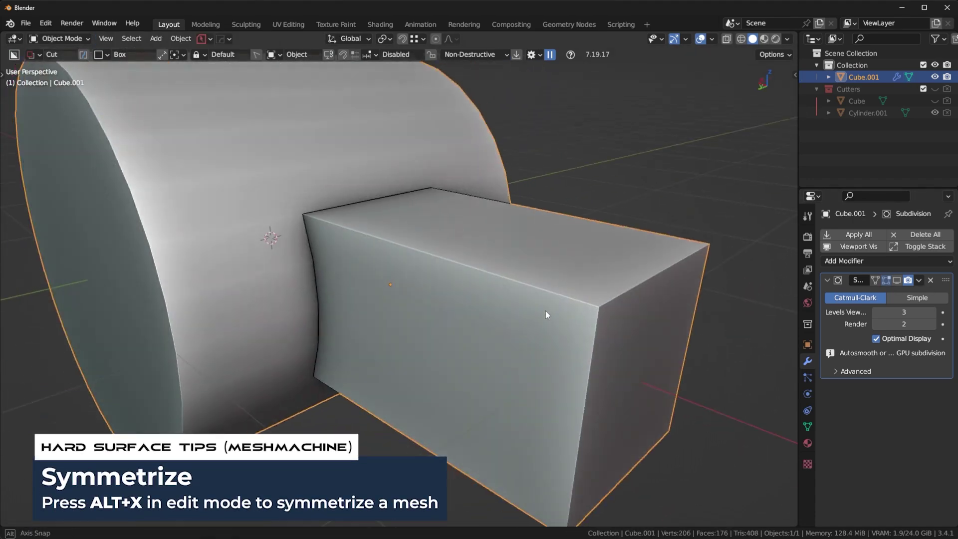
left_click(896, 280)
middle_click_drag(483, 350, 388, 331)
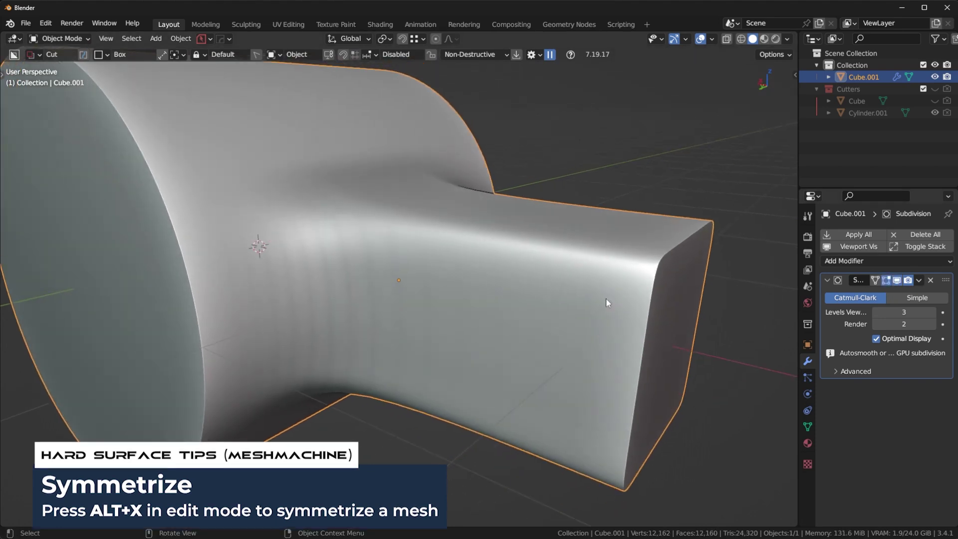
middle_click_drag(653, 297, 649, 344)
scroll(576, 283, "down", 5)
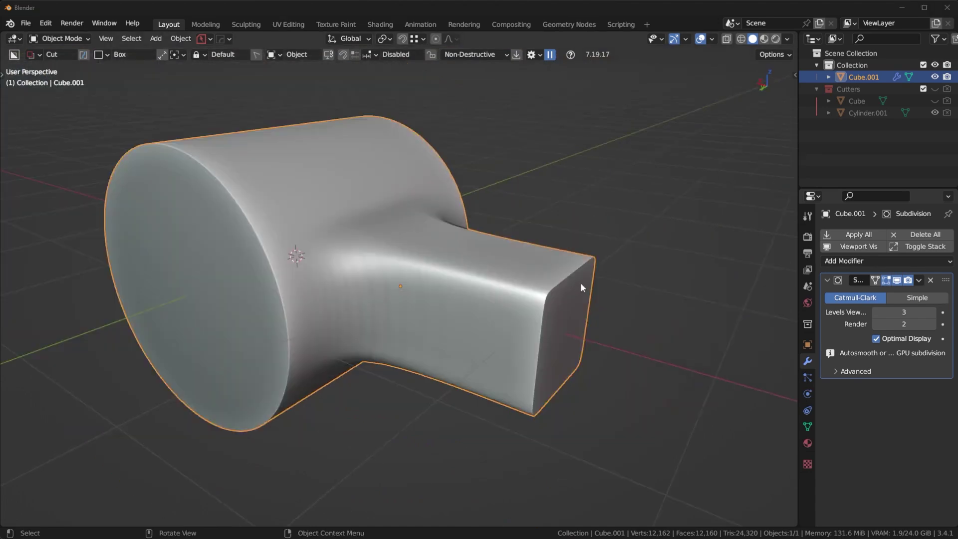
Add a loop cut around the arm, slide it toward the cylinder junction to tighten the transition, and return to Object Mode
middle_click_drag(577, 283, 494, 358)
key("Tab")
left_click(498, 439)
middle_click_drag(430, 349, 558, 312)
scroll(558, 313, "up", 2)
key("ctrl+r")
left_click(615, 254)
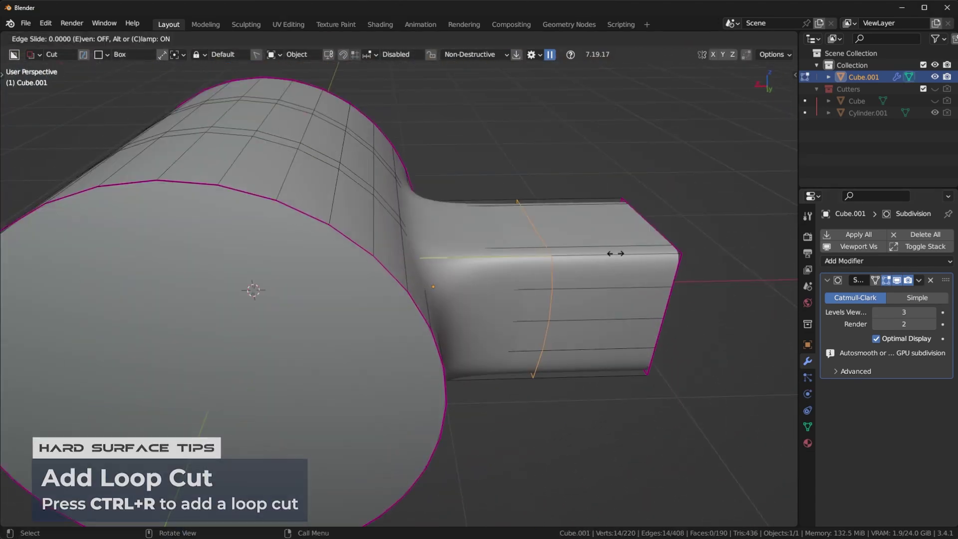
left_click(545, 256)
key("Tab")
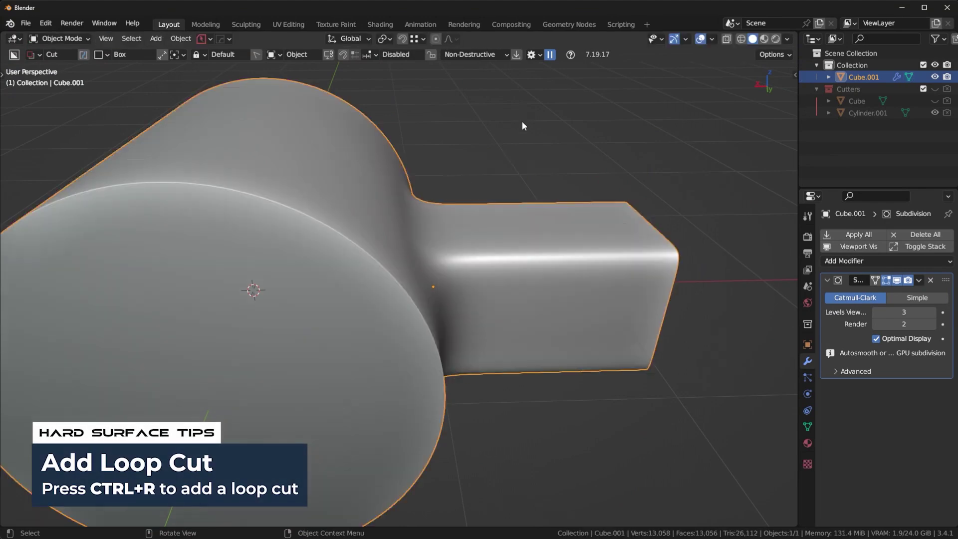
Switch the viewport shading to a glossy red matcap and inspect the reflections around the arm's junction
middle_click_drag(524, 174, 490, 279)
scroll(412, 313, "down", 4)
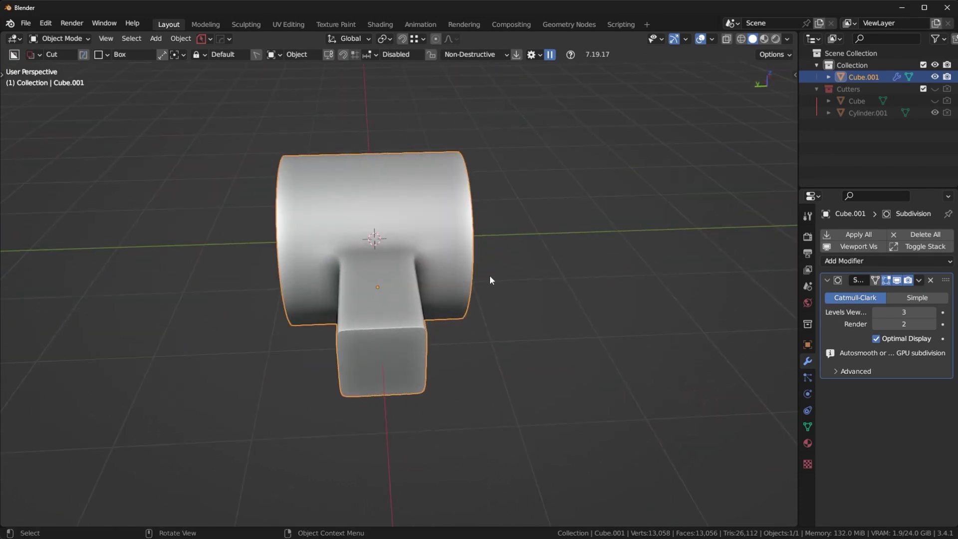
left_click(787, 39)
left_click(775, 125)
left_click(779, 200)
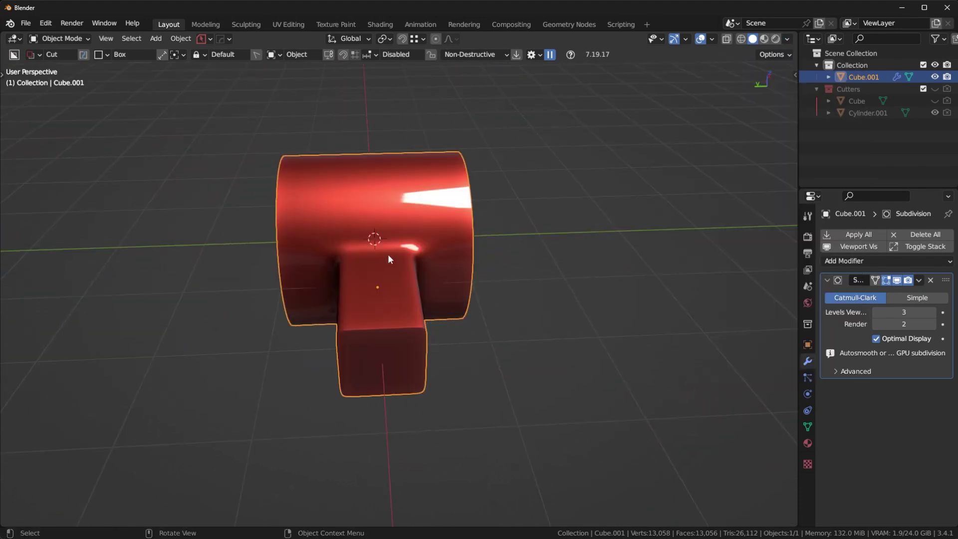
middle_click_drag(395, 253, 436, 229)
scroll(436, 229, "up", 4)
mouse_move(429, 178)
middle_mouse_down()
mouse_move(419, 77)
mouse_move(417, 110)
middle_mouse_up()
middle_click_drag(308, 146, 324, 260)
Show the object's wireframe and turn off Optimal Display in the Subdivision modifier
key("alt+v")
left_click(496, 255)
middle_click_drag(496, 255, 451, 260)
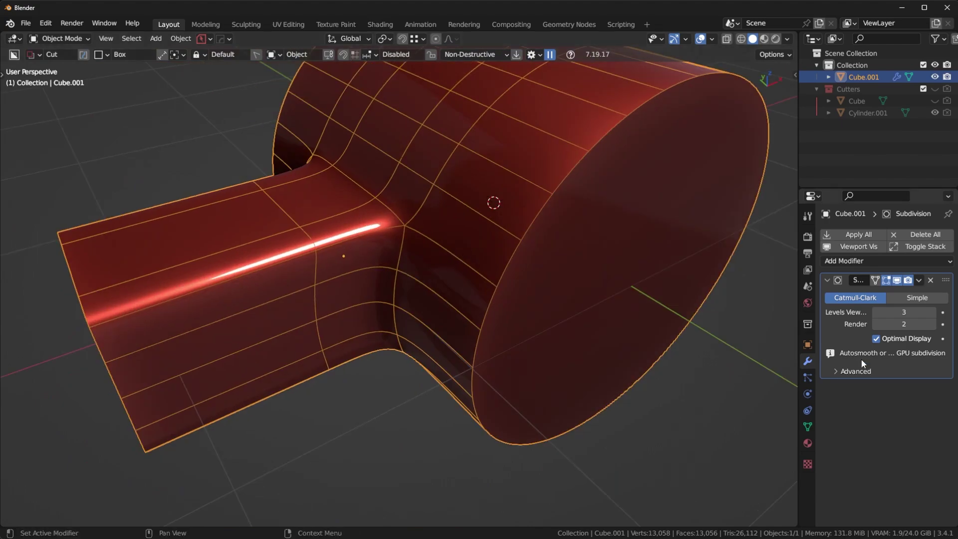
left_click(875, 339)
middle_click_drag(340, 179, 573, 235)
Add a new cylinder in an empty scene and set its vertex count to 64
key("shift+q")
left_click(559, 295)
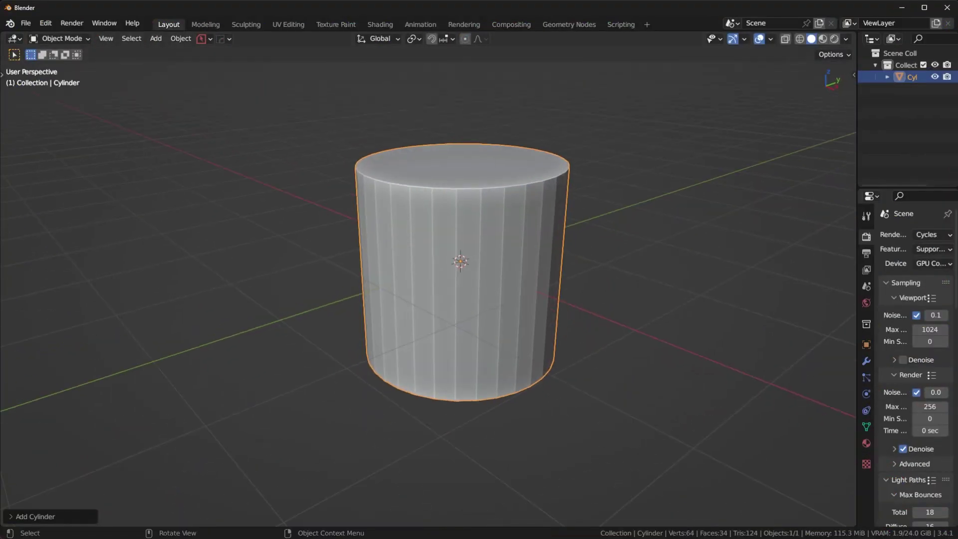
left_click(61, 516)
left_click(145, 374)
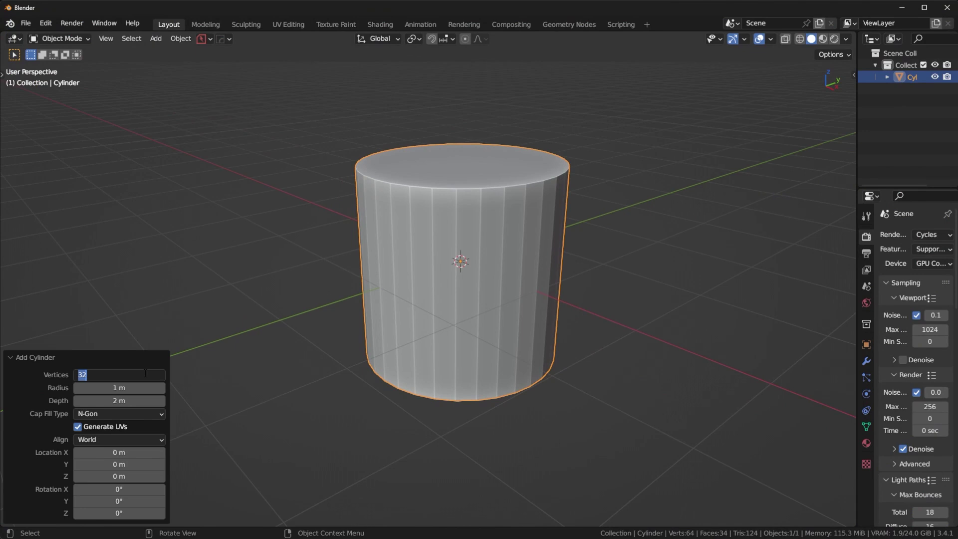
type("64")
key("Return")
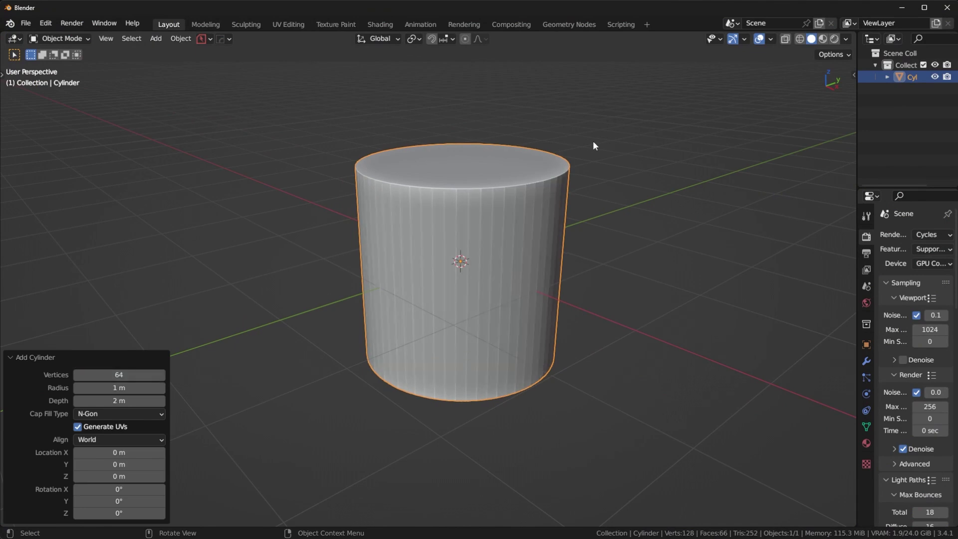
Shade the new cylinder smooth with Auto Smooth at 30°
middle_click_drag(654, 244, 614, 245)
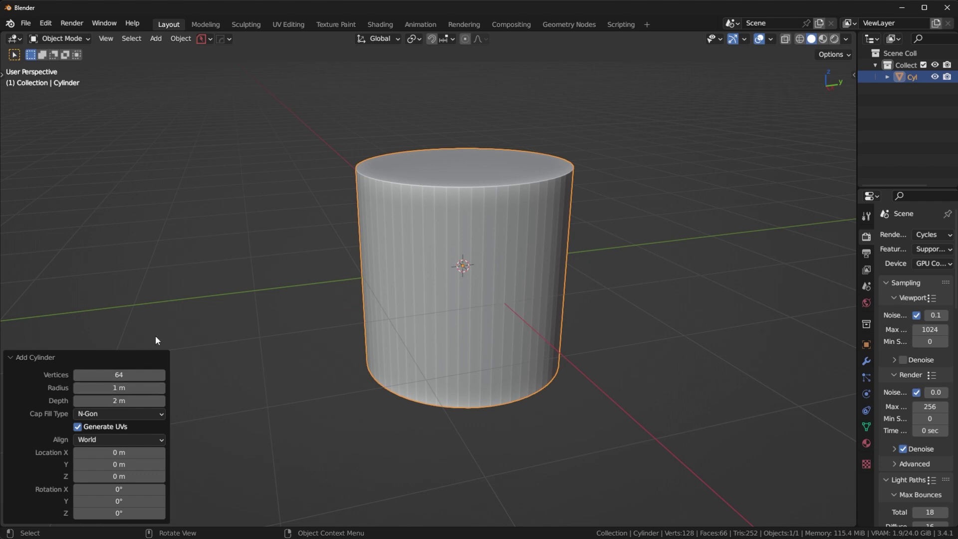
middle_click_drag(412, 299, 434, 292)
key("q")
right_click(673, 170)
left_click(673, 169)
middle_click_drag(609, 214, 487, 214)
Add a cube scaled to about 0.458 and move it about 1.04 m along X so it protrudes from the cylinder's side
key("shift+a")
mouse_move(487, 211)
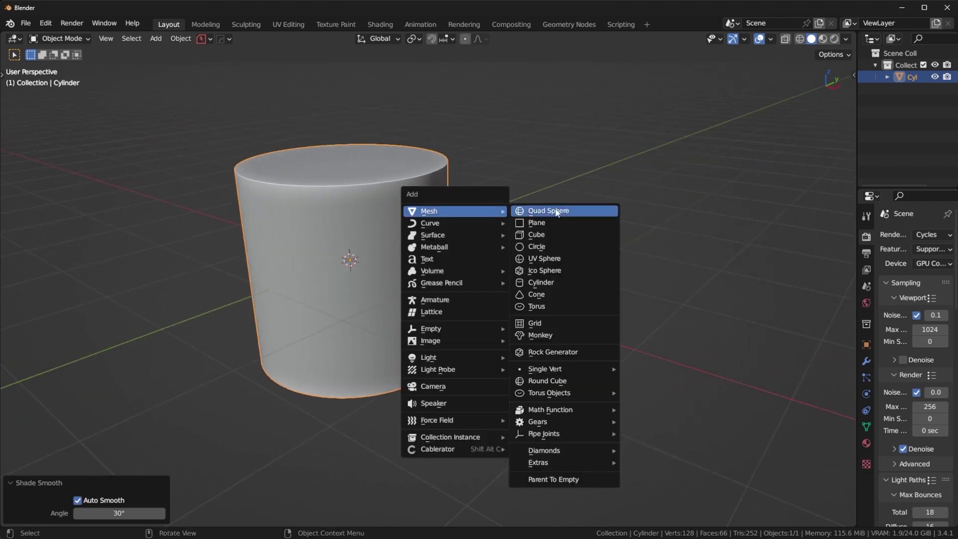
left_click(564, 235)
key("s")
left_click(481, 265)
key("g")
key("x")
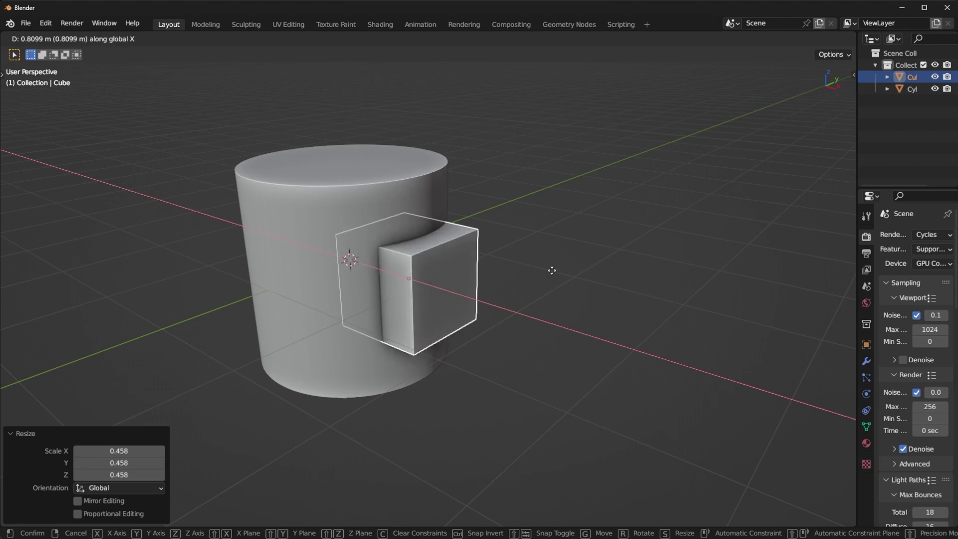
left_click(564, 275)
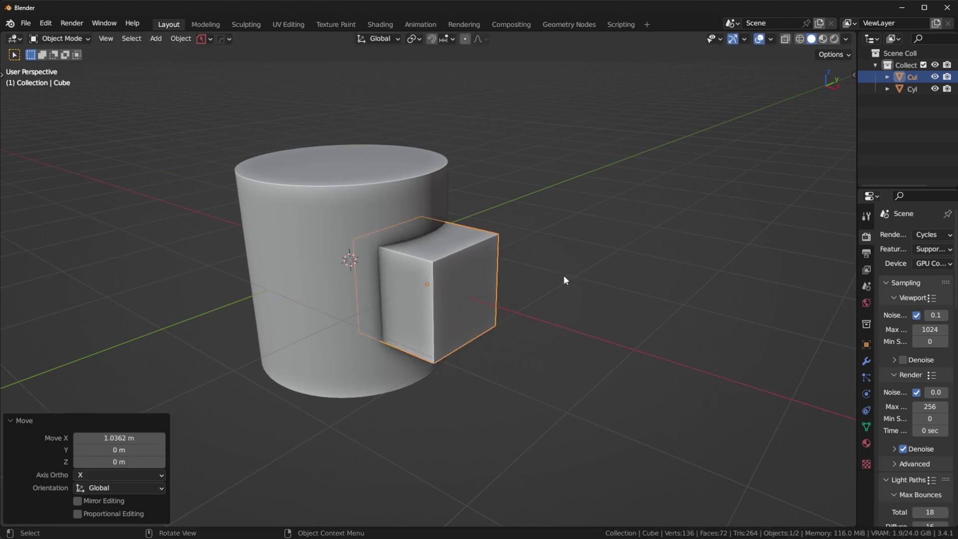
Lengthen the cube into a long arm by moving its outer face outward along X
key("Tab")
left_click(464, 299)
key("g")
key("x")
left_click(590, 343)
key("Tab")
Rotate the cylinder 90° about the X axis
left_click(378, 218)
type("r")
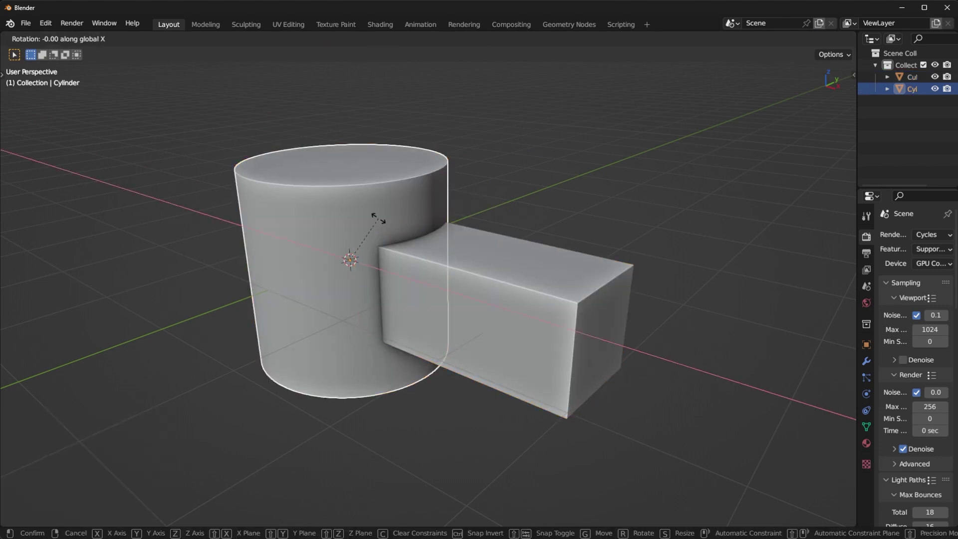
type("x90")
key("Return")
Bevel the arm's four lengthwise edges with 10 segments and a width of about 0.302 m
scroll(381, 217, "up", 5)
left_click(415, 223)
key("Tab")
key("2")
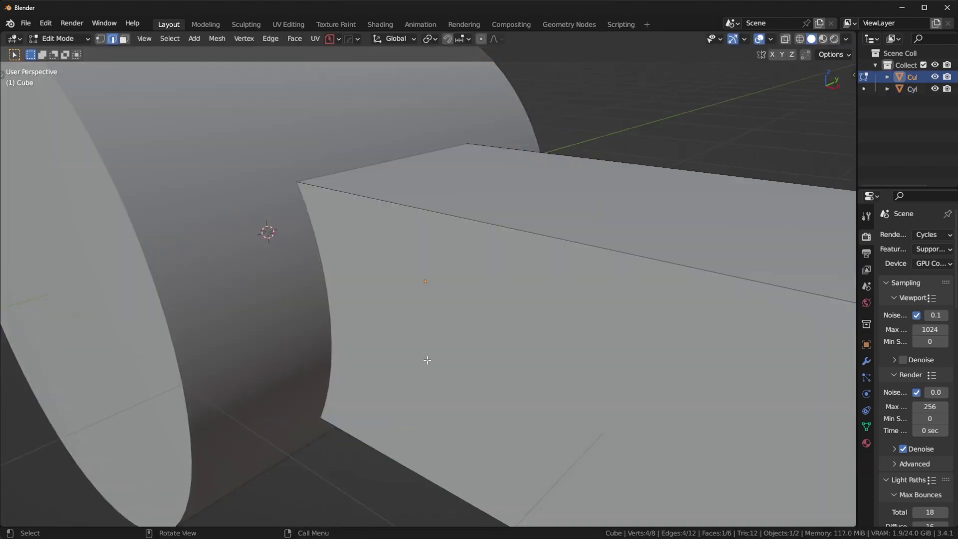
scroll(399, 279, "up", 2)
scroll(391, 255, "down", 5)
left_click(424, 251)
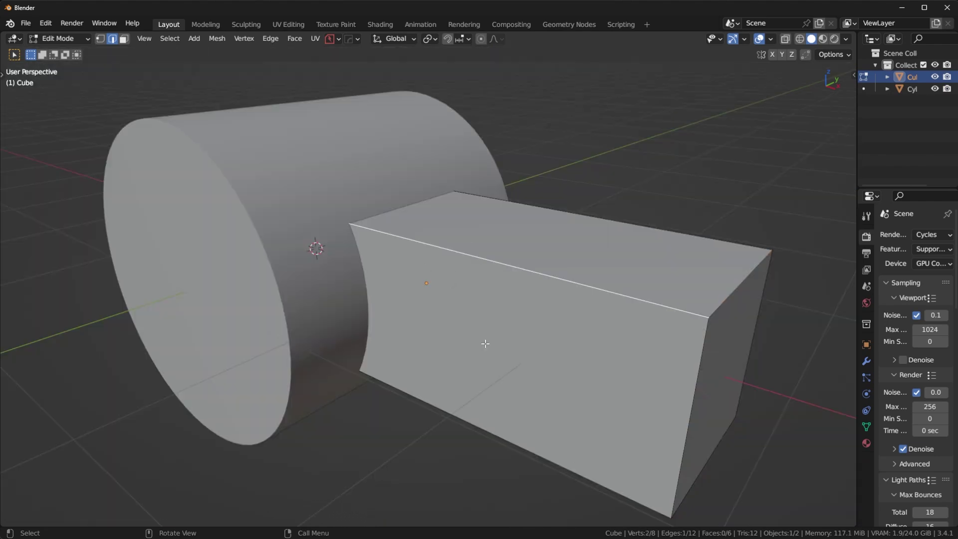
left_click(500, 391, "shift")
left_click(597, 244, "shift")
middle_click_drag(727, 306, 596, 327)
key("ctrl+b")
scroll(618, 345, "up", 9)
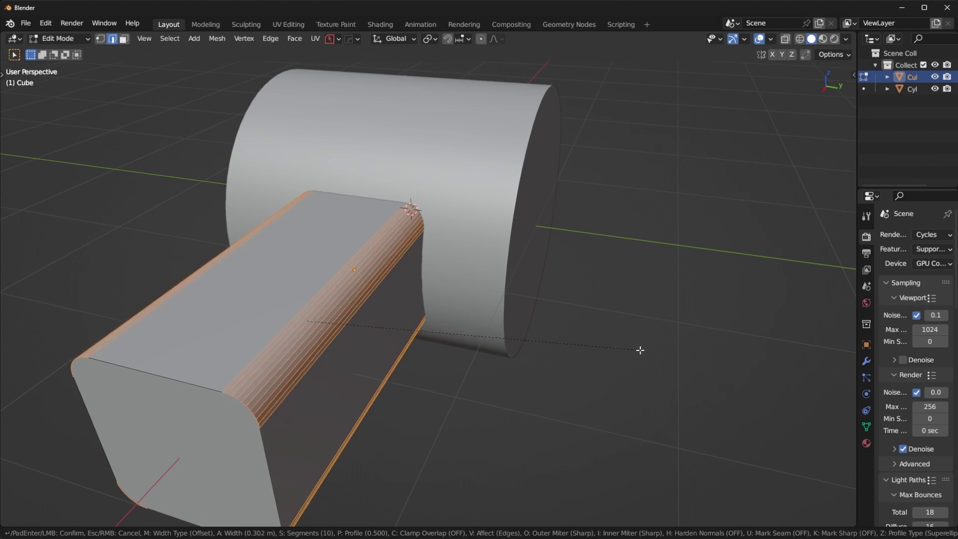
left_click(639, 349)
Return to Object Mode and shade the beveled arm smooth
key("Tab")
middle_click_drag(524, 210, 586, 229)
right_click(586, 229)
left_click(585, 227)
Join the arm to the cylinder with a non-destructive union Boolean
key("ctrl+KP_Add")
middle_click_drag(464, 255, 465, 222)
scroll(289, 272, "up", 4)
scroll(190, 233, "down", 4)
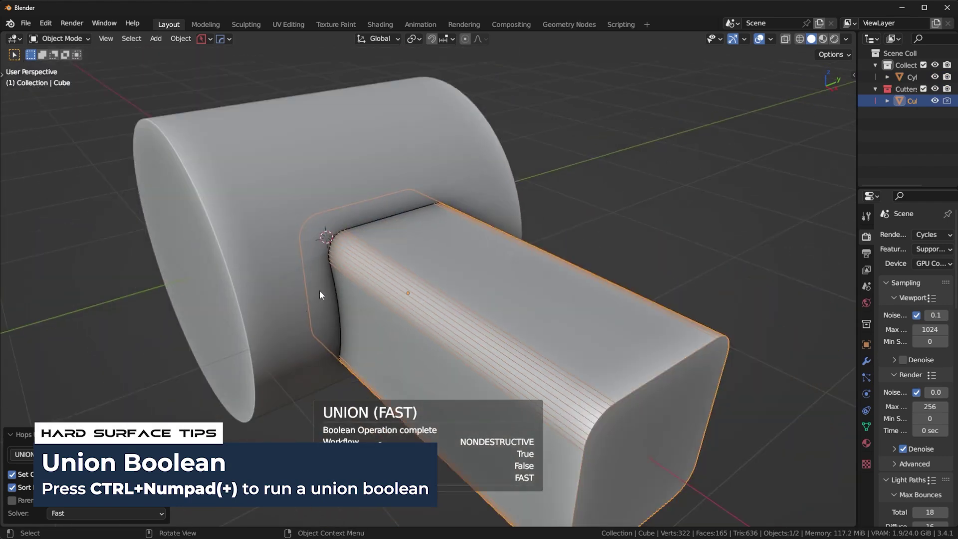
Add 18 evenly spaced loop cuts around the cylinder along its length
left_click(295, 237)
key("Tab")
middle_click_drag(319, 362, 377, 295)
key("ctrl+r")
scroll(374, 210, "up", 17)
left_click(373, 206)
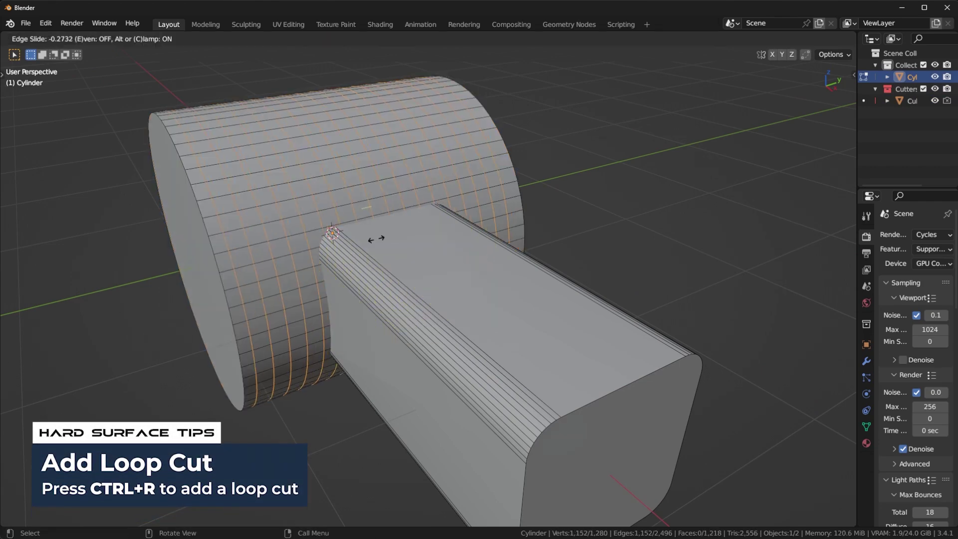
right_click(377, 245)
Return to Object Mode, hide the Cutters collection, and open the cylinder's modifier properties
key("Tab")
left_click(363, 109)
mouse_move(363, 200)
middle_mouse_down()
mouse_move(337, 201)
mouse_move(375, 213)
middle_mouse_up()
scroll(375, 214, "up", 4)
middle_click_drag(264, 103, 278, 210, "shift")
scroll(278, 210, "down", 2)
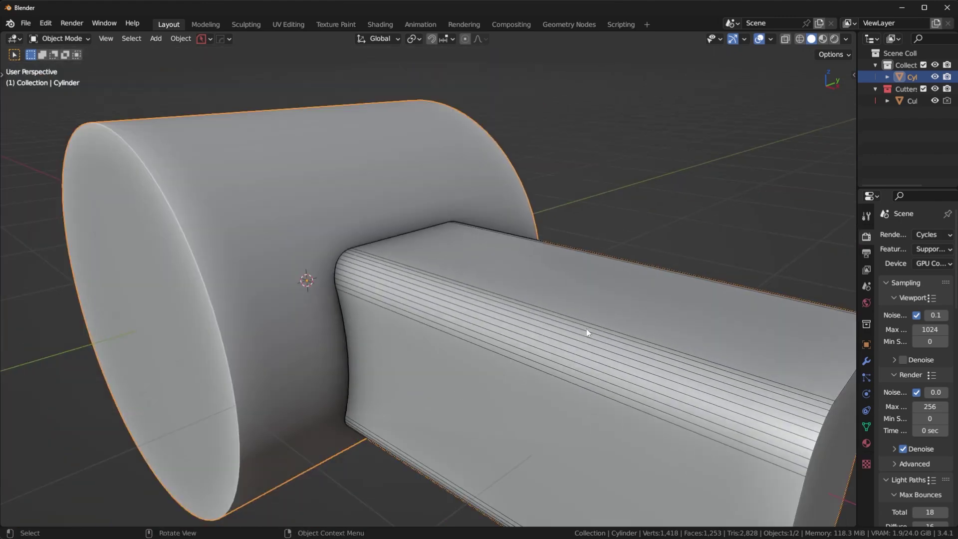
key("1")
key("Tab")
key("Tab")
left_click(868, 363)
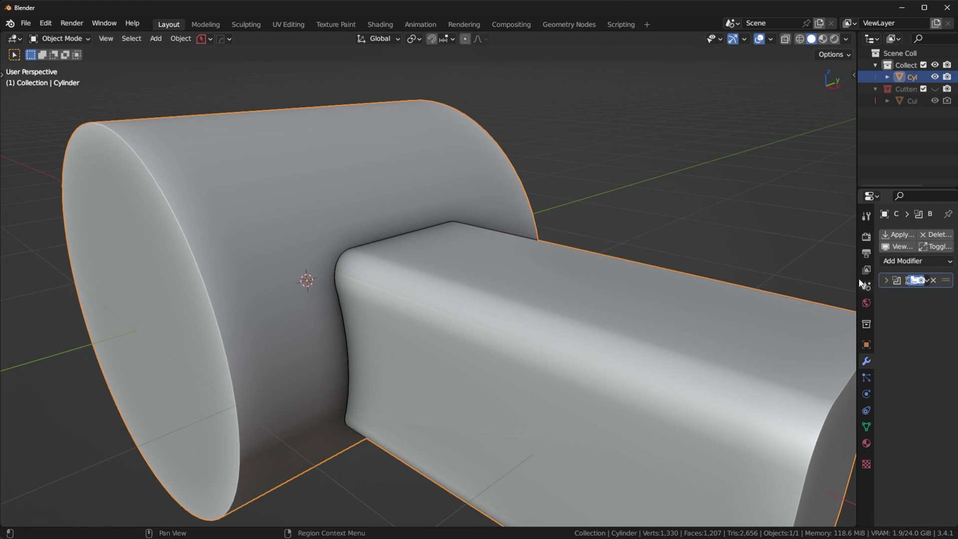
Widen the properties editor, apply the cylinder's Boolean modifier, and enter Edit Mode on the merged mesh
left_click_drag(857, 278, 807, 278)
left_click(921, 281)
left_click(863, 294)
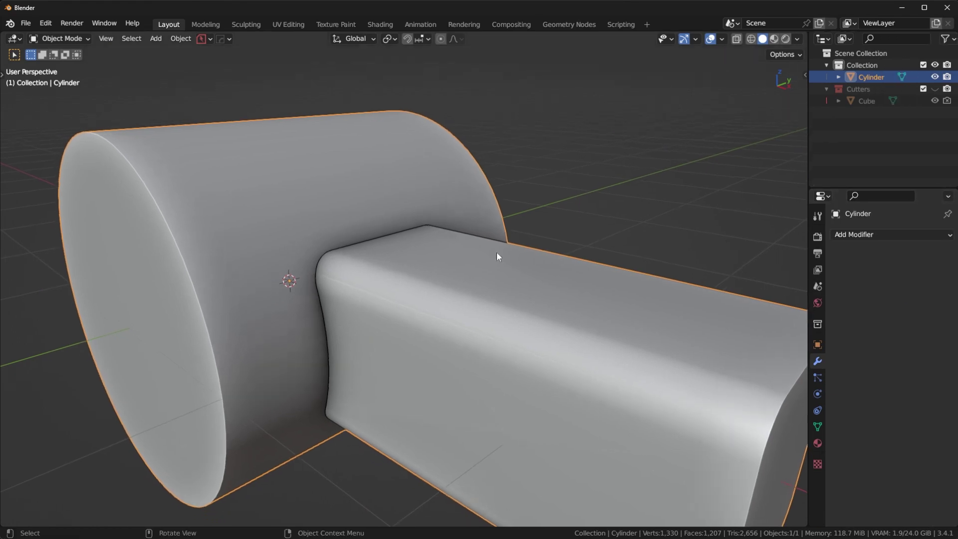
key("Tab")
key("KP_Decimal")
Try a 10-segment bevel of about 0.22 m on the edge loop where the arm meets the cylinder, and undo it
left_click(219, 234)
left_click(219, 233, "alt")
scroll(219, 233, "down", 5)
middle_click_drag(469, 295, 496, 294)
scroll(519, 314, "up", 3)
key("ctrl+b")
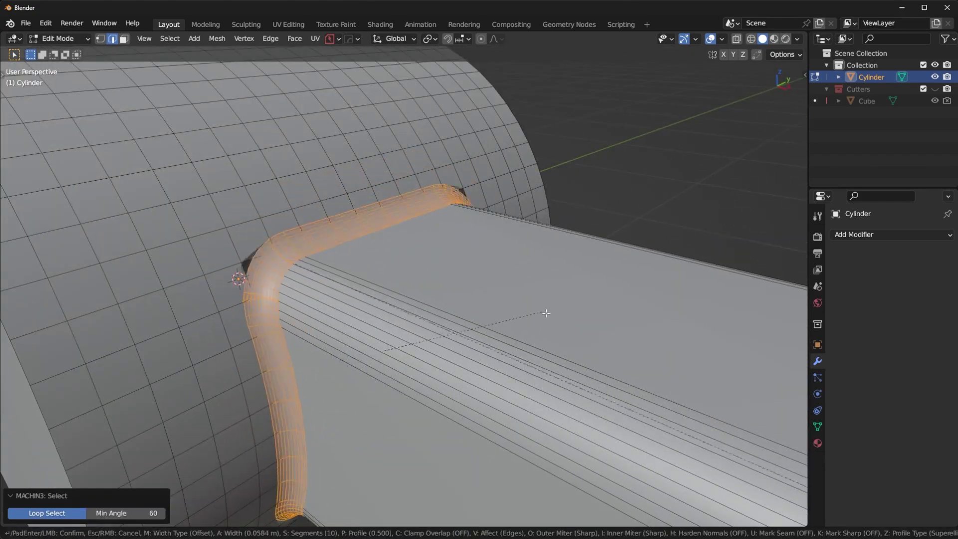
left_click(570, 324)
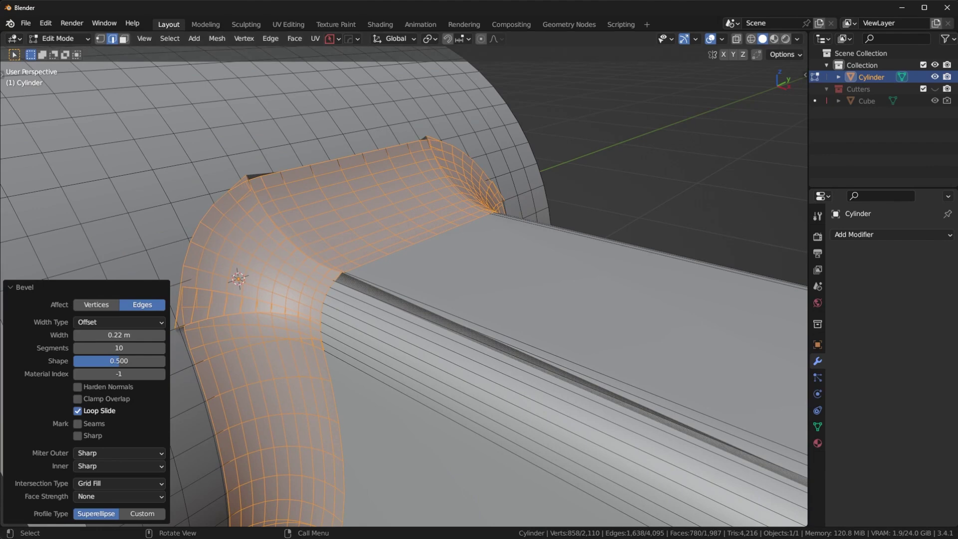
key("ctrl+z")
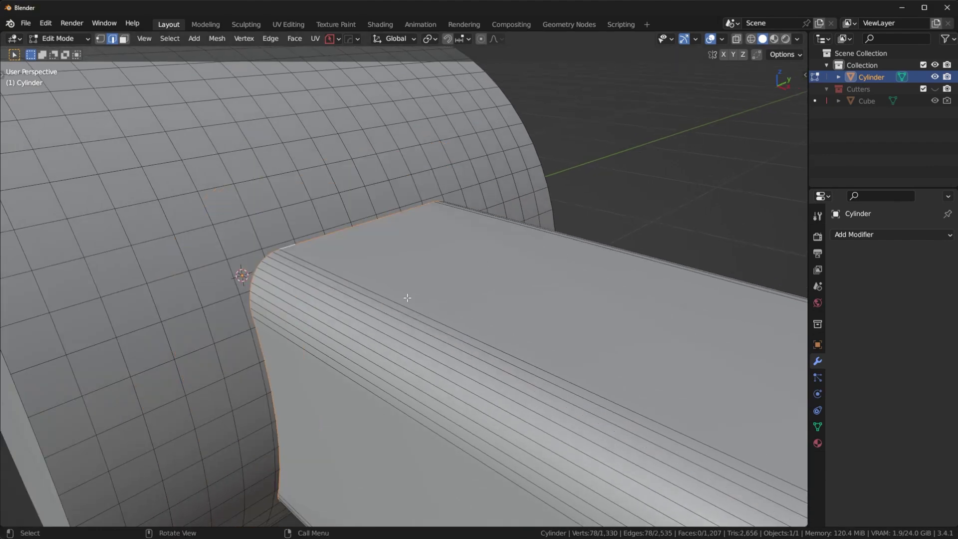
Dissolve the column of cylinder edges running closest beside the arm's junction
left_click(232, 277)
middle_click_drag(267, 411, 275, 359)
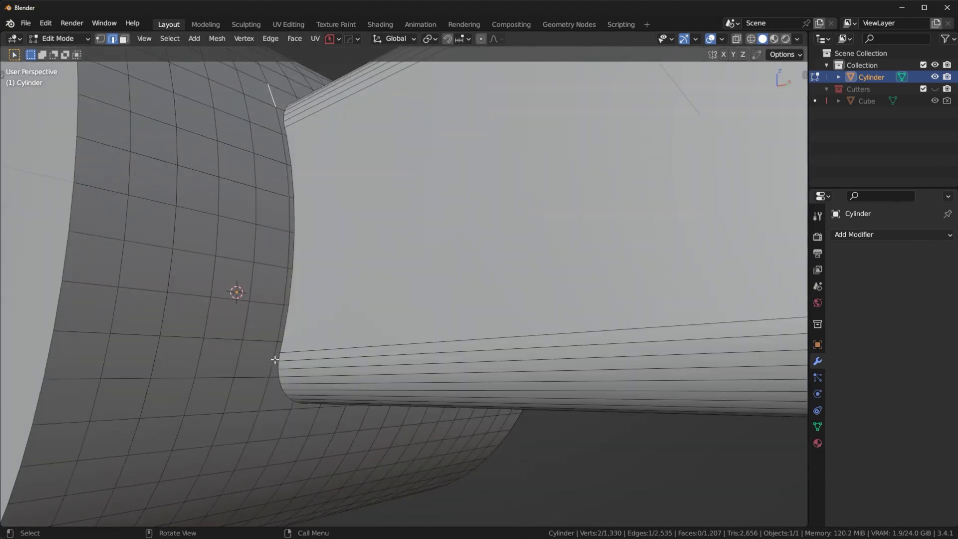
left_click(266, 389, "ctrl")
key("ctrl+x")
Try beveling the arm's junction loop again with 10 segments after the edge cleanup
left_click(296, 288)
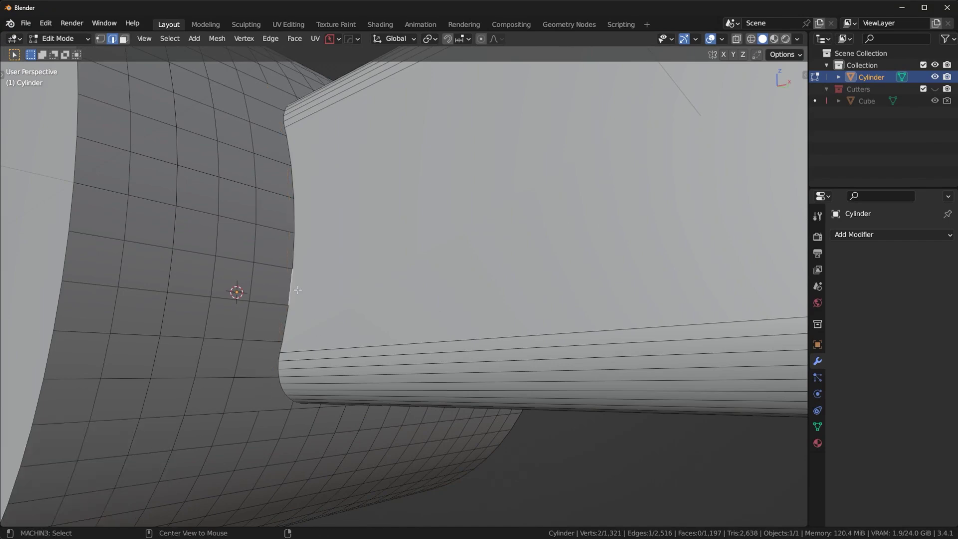
left_click(296, 288, "alt")
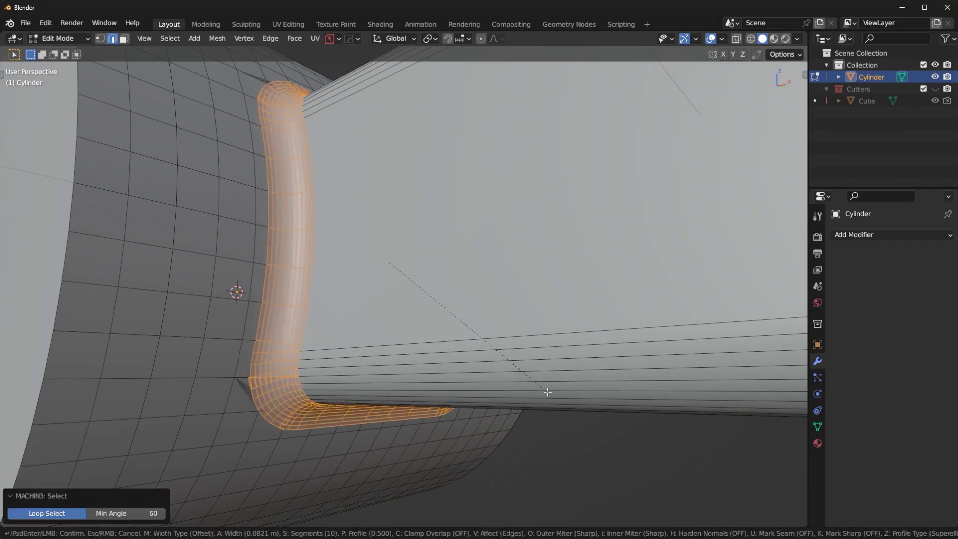
middle_click_drag(547, 391, 474, 234)
left_click(474, 234)
Run MESHmachine's Offset Cut on the arm's junction loop to create buffer loops on both sides
middle_click_drag(392, 261, 434, 315)
left_click(358, 325, "alt")
scroll(434, 314, "down", 2)
key("y")
left_click(433, 312)
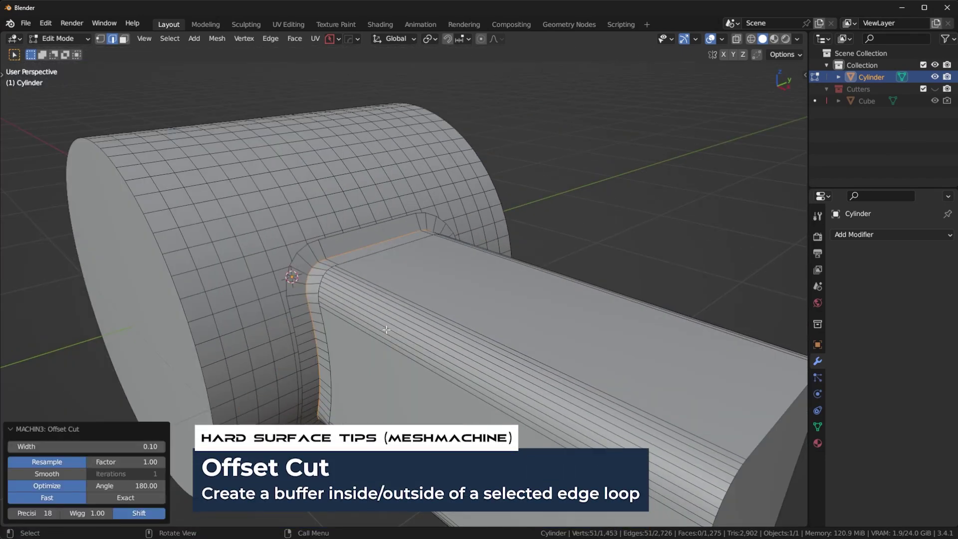
Set the Offset Cut's resample factor to 1.36, leave smoothing off, and increase its width
middle_click_drag(292, 405, 247, 401)
left_click_drag(108, 465, 132, 465)
left_click(79, 475)
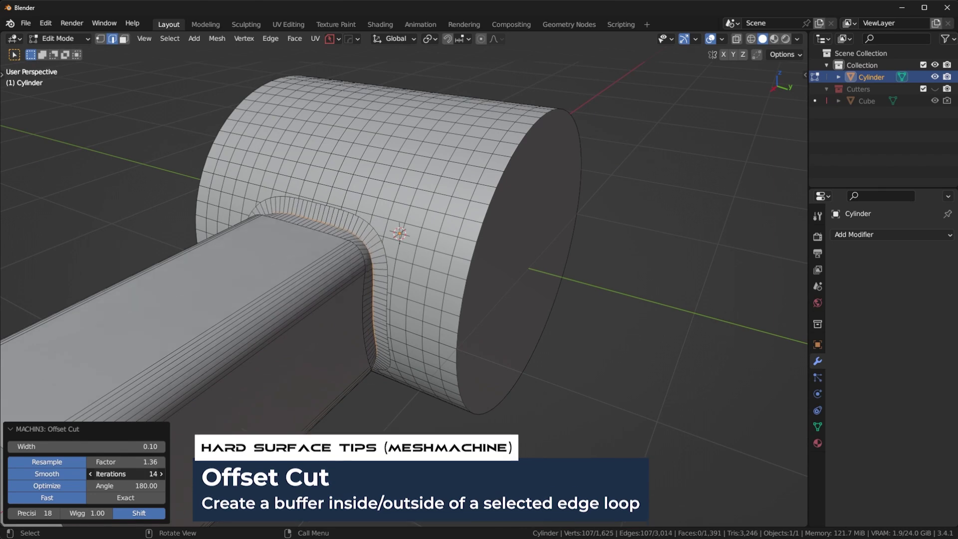
left_click(71, 473)
middle_click_drag(319, 359, 475, 368)
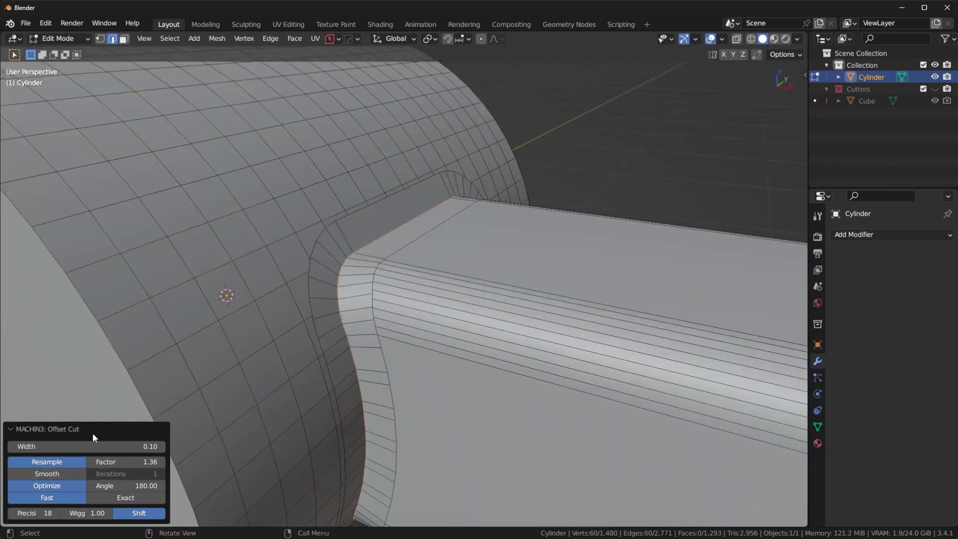
left_click_drag(94, 446, 129, 446)
Bevel the junction loop by about 0.132 m with 10 segments and return to Object Mode
key("ctrl+b")
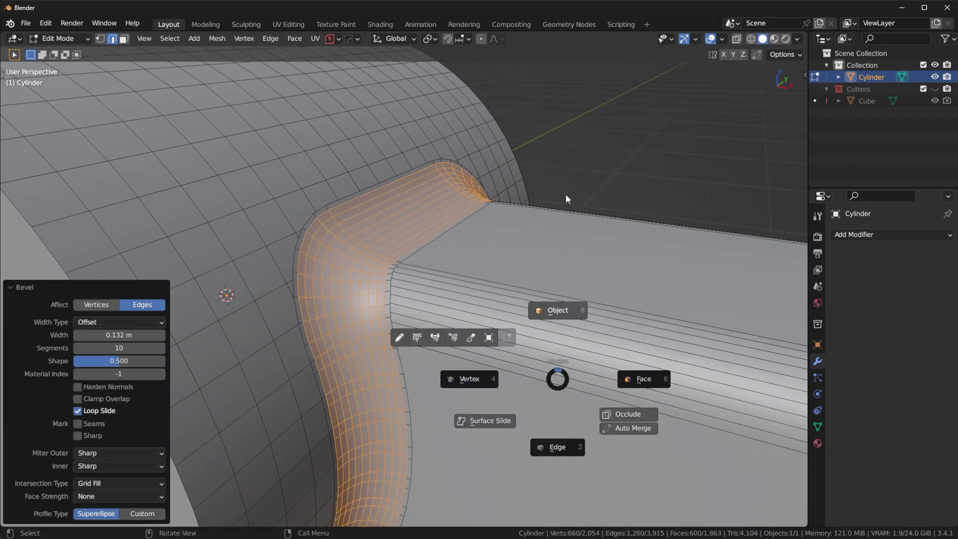
left_click(558, 389)
key("Tab")
scroll(566, 198, "down", 6)
middle_click_drag(531, 227, 424, 231)
middle_click_drag(417, 303, 439, 299)
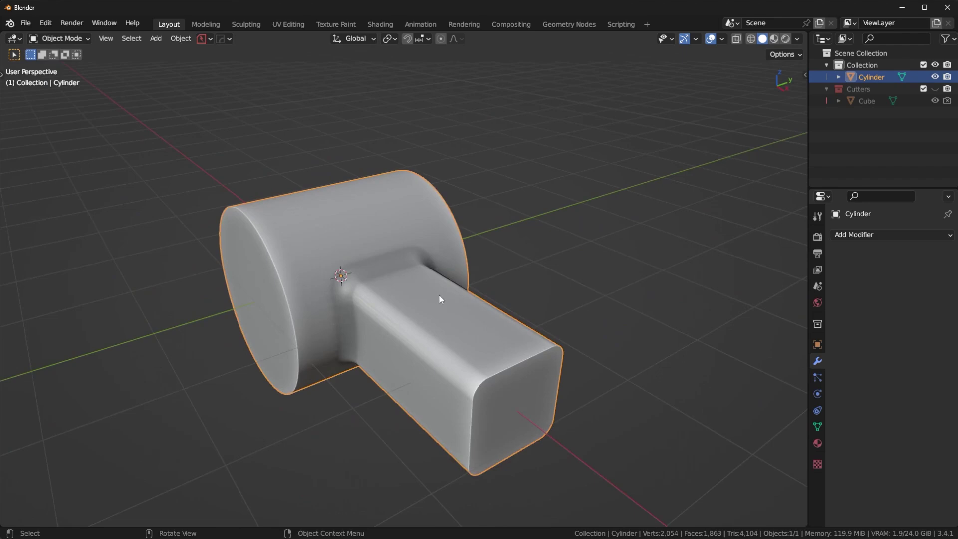
Merge the stray vertices on the bevel's cylinder-side boundary loop using Boolean Cleanup with side B and a threshold of about 0.09
scroll(438, 290, "up", 3)
key("Tab")
left_click(198, 299)
scroll(385, 265, "up", 5)
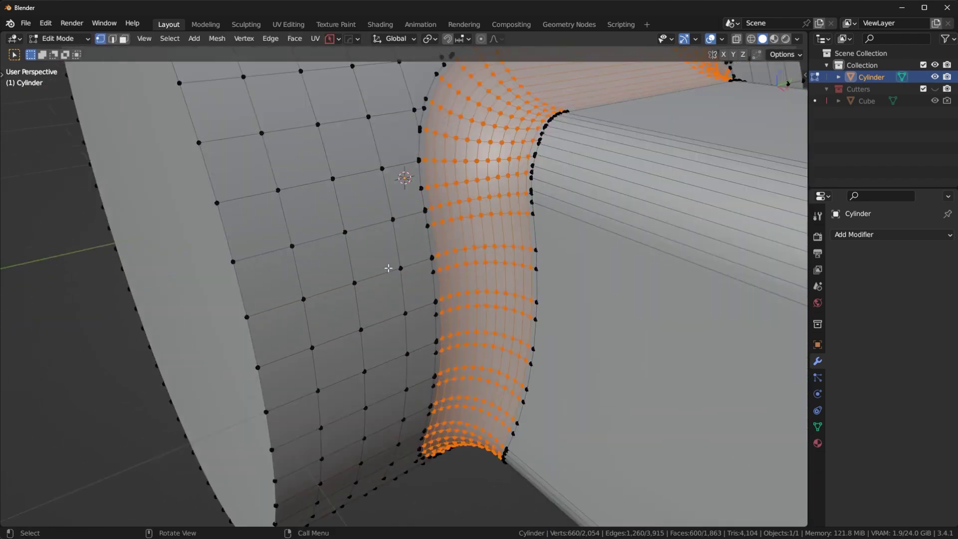
middle_click_drag(386, 266, 376, 242)
key("2")
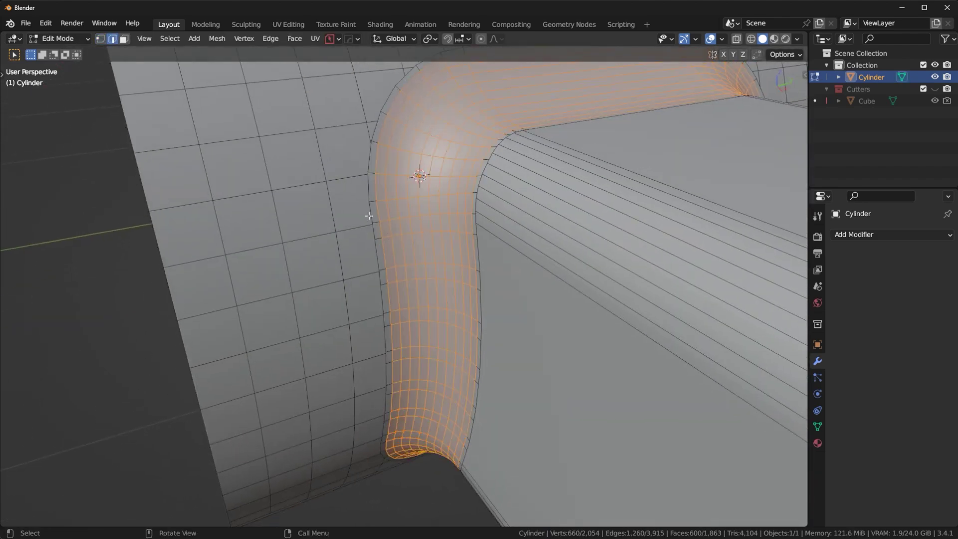
left_click(369, 215, "alt")
key("1")
key("y")
left_click(486, 212)
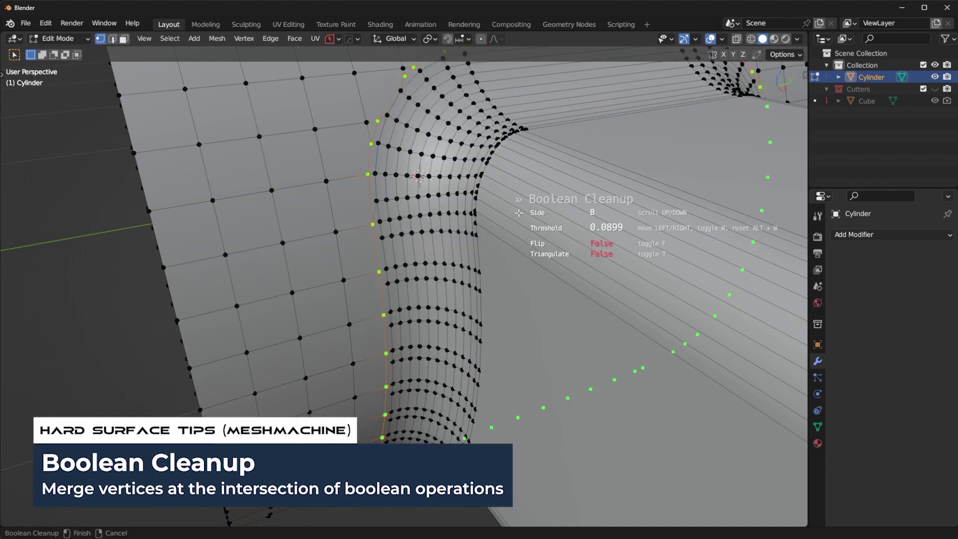
left_click(518, 213)
key("Tab")
Remesh the model with Quad Remesher at a quad count of 5000 and 100% adaptive size
scroll(414, 212, "down", 3)
middle_click_drag(414, 212, 452, 277)
scroll(452, 277, "down", 2)
key("n")
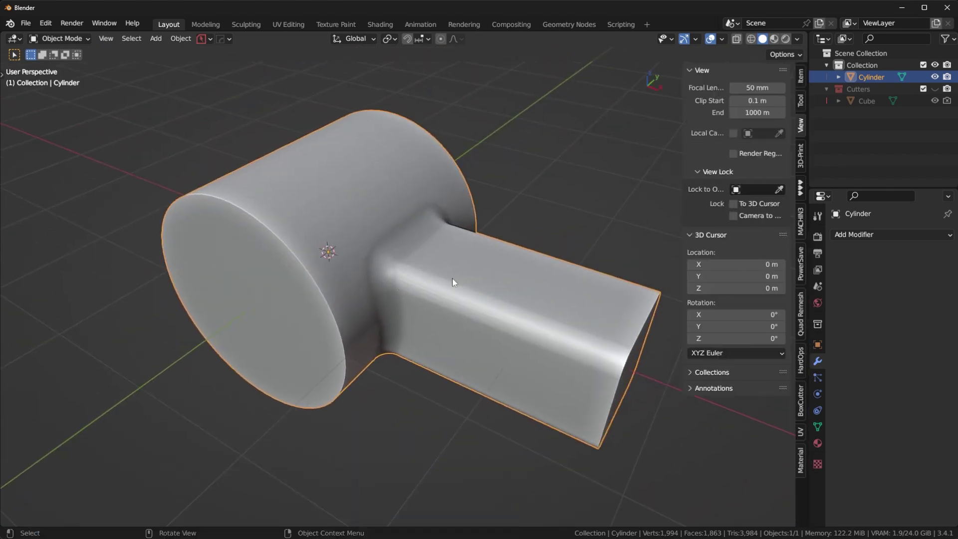
left_click(799, 315)
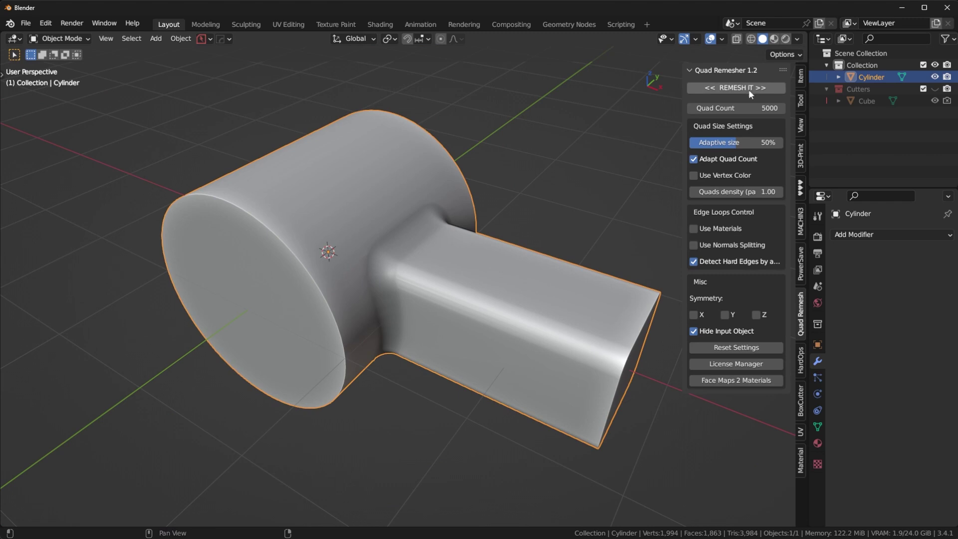
left_click(728, 87)
Check the remeshed topology, try subdivision levels 2 and 1 on it, and remove the Subdivision modifier
key("Tab")
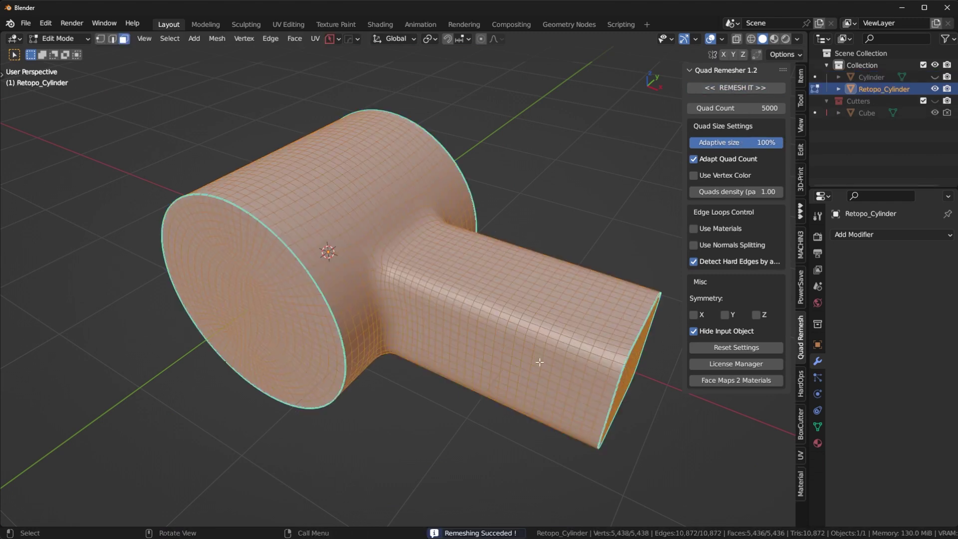
key("Tab")
key("ctrl+2")
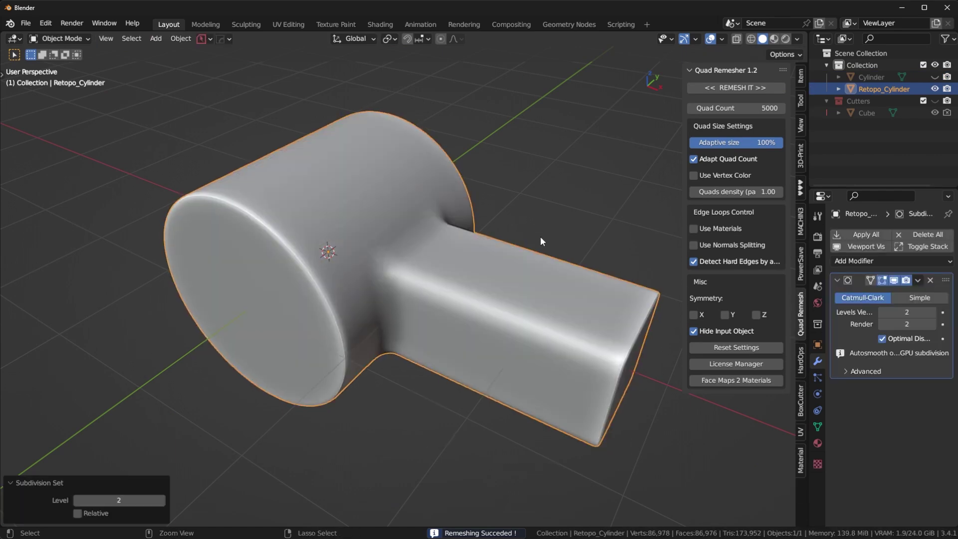
key("ctrl+1")
left_click(930, 280)
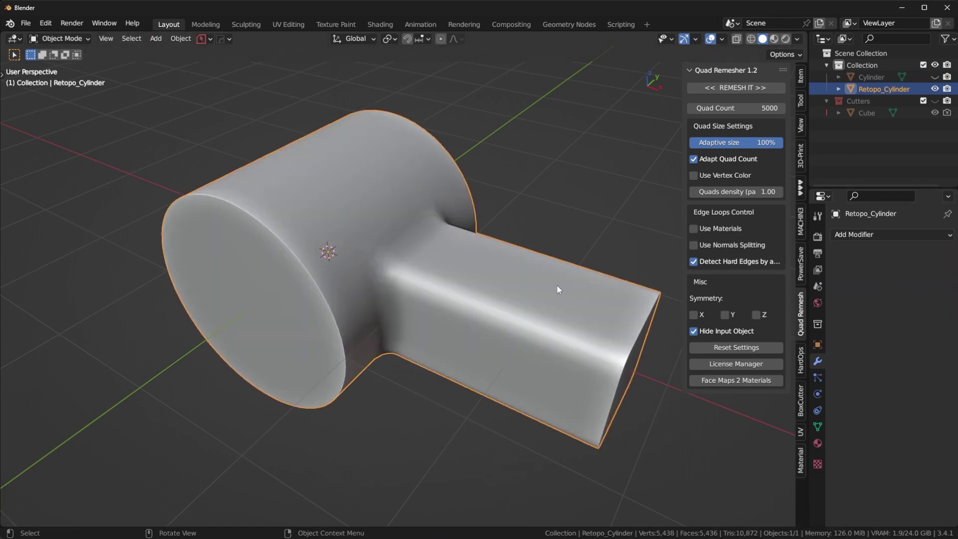
Preview level 2 subdivision on the remeshed model once more and undo back to the mesh before remeshing
middle_click_drag(556, 286, 488, 321)
key("Tab")
key("Tab")
scroll(372, 376, "down", 3)
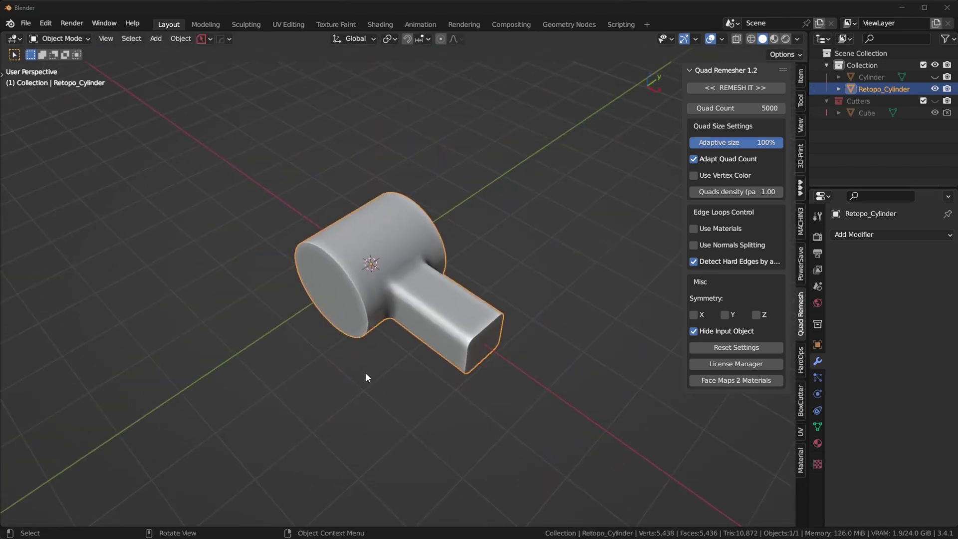
scroll(377, 355, "up", 4)
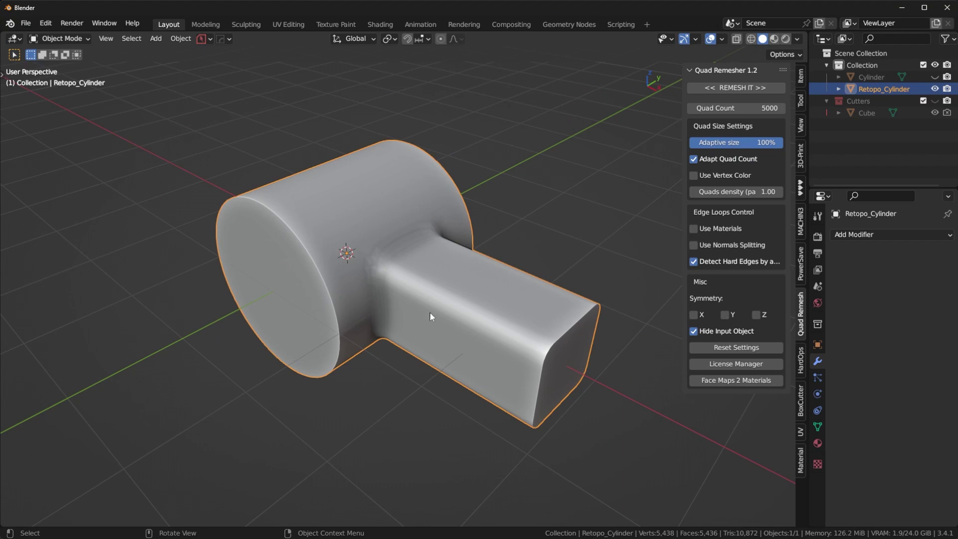
key("Tab")
key("Tab")
key("ctrl+2")
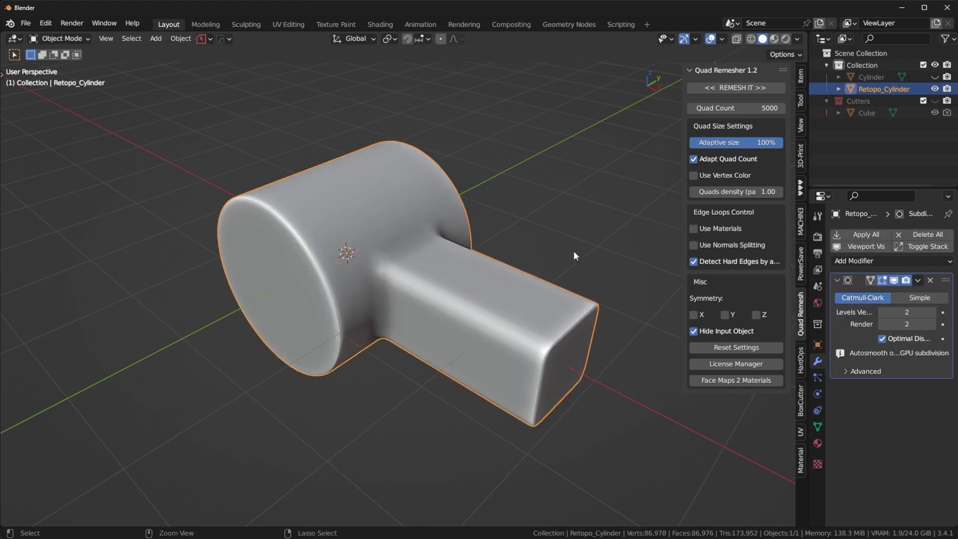
key("ctrl+z")
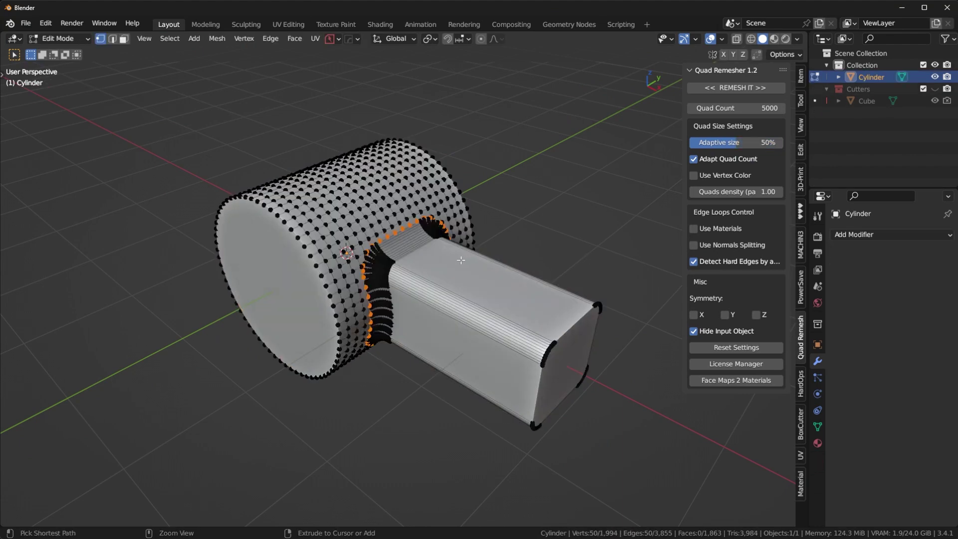
Return the original cylinder to Object Mode, hide the sidebar, and deselect everything
scroll(460, 260, "up", 3)
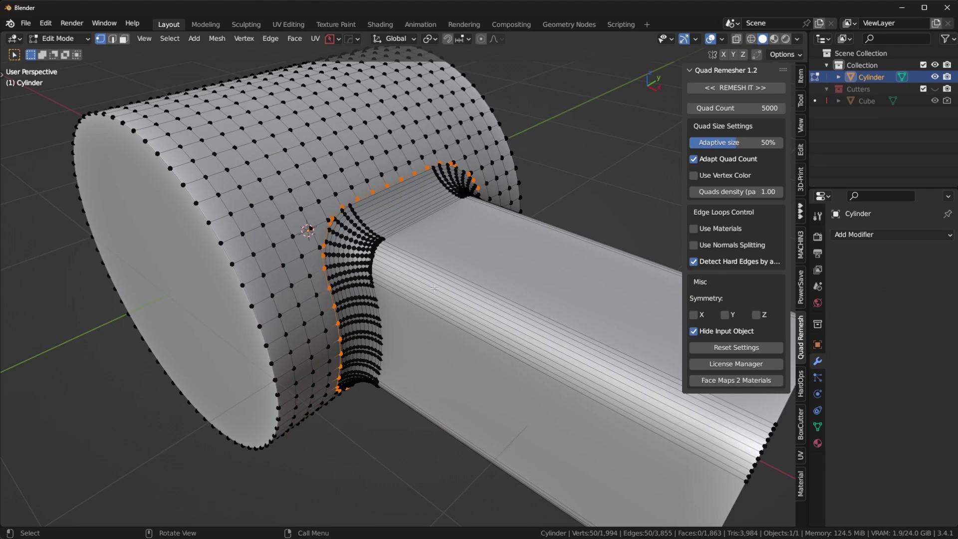
key("Tab")
scroll(387, 300, "down", 5)
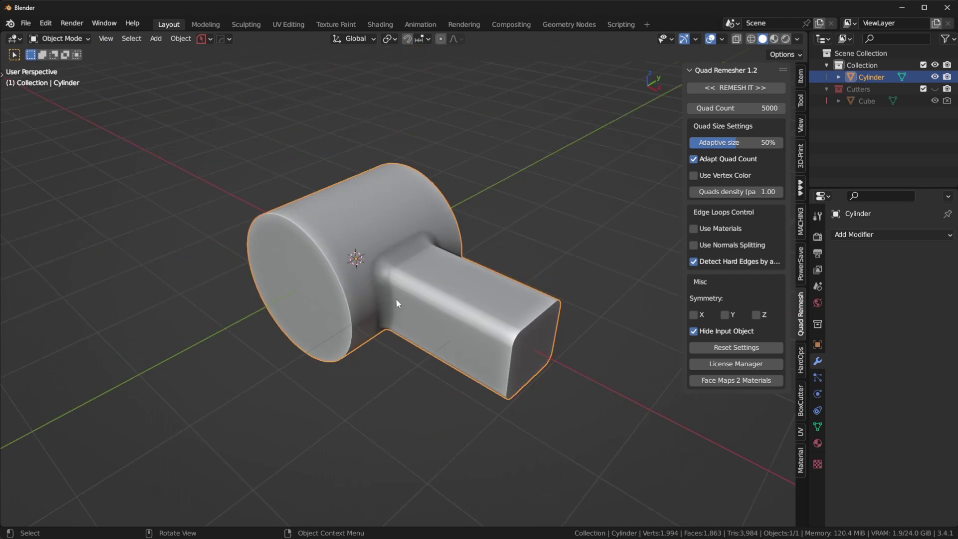
key("n")
middle_click_drag(413, 288, 440, 267)
key("alt+a")
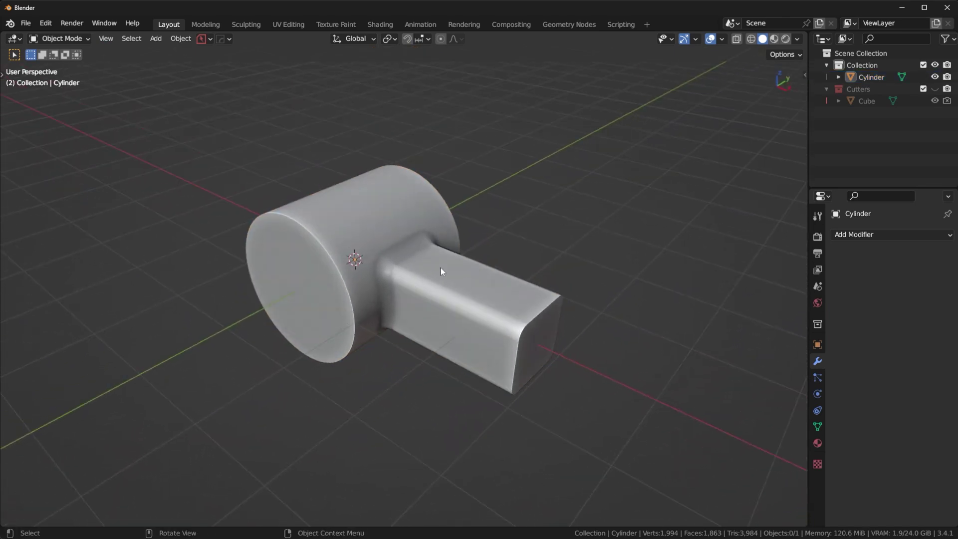